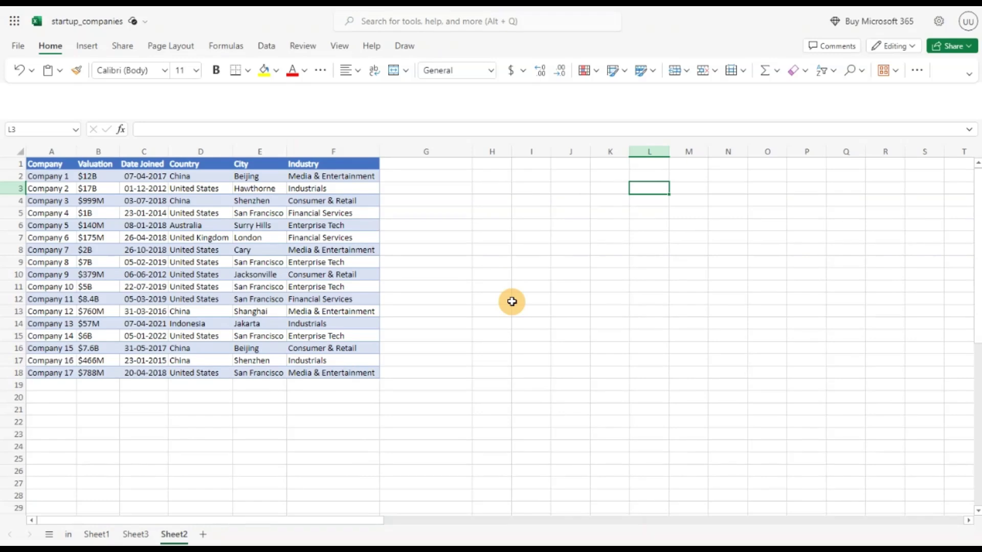
Inspect the company table's entries: names, valuation, Date Joined, Country, City and Industry
click(338, 262)
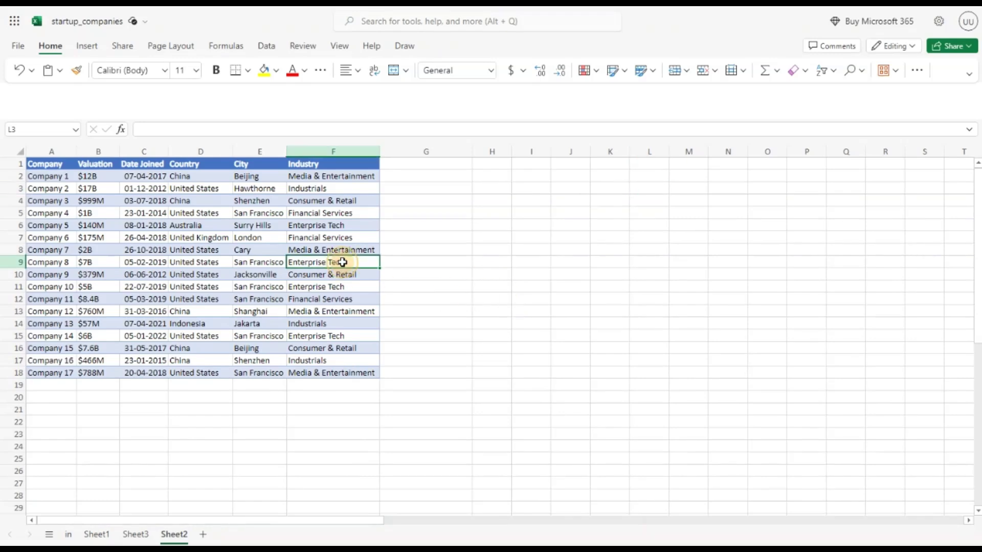
drag(53, 164, 338, 369)
click(165, 274)
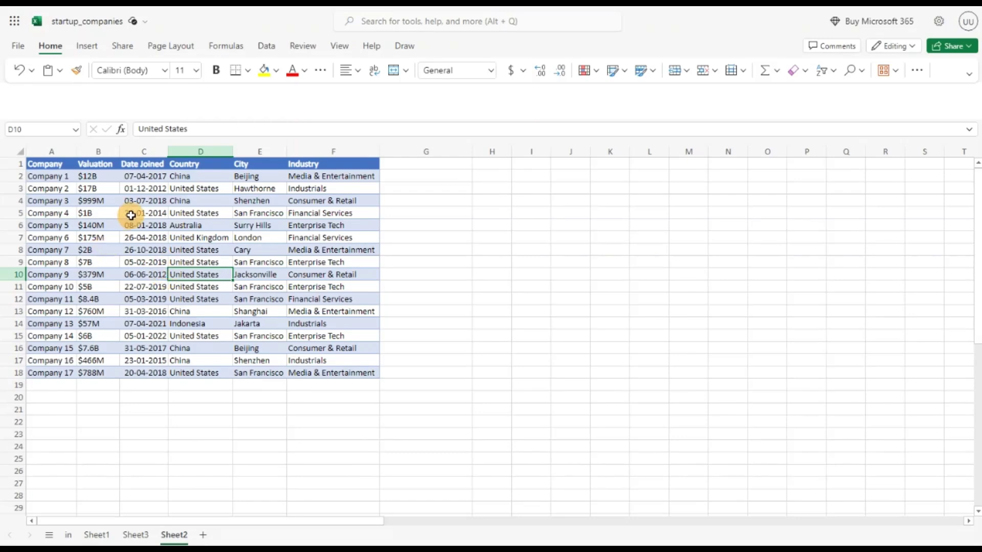
click(67, 189)
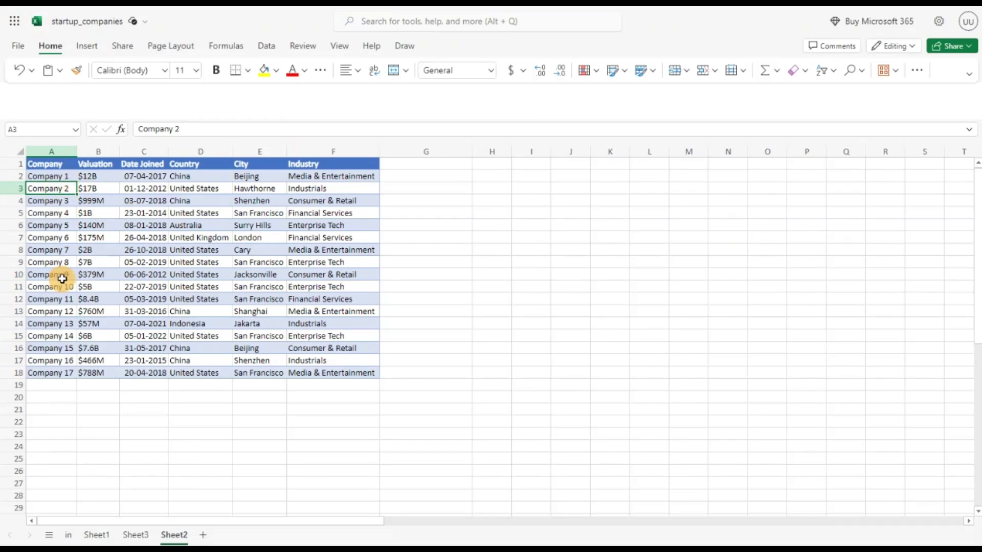
click(103, 176)
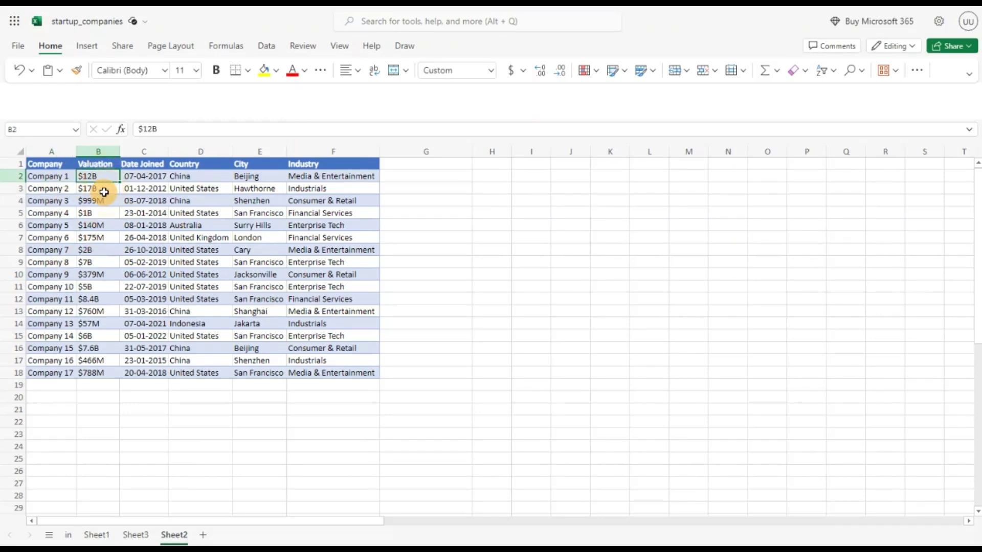
click(145, 177)
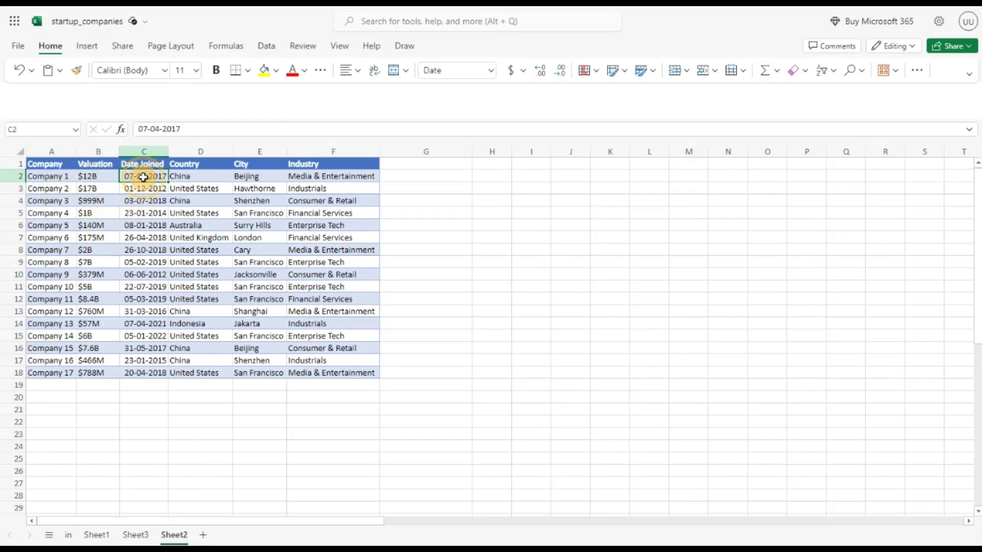
click(191, 179)
click(238, 177)
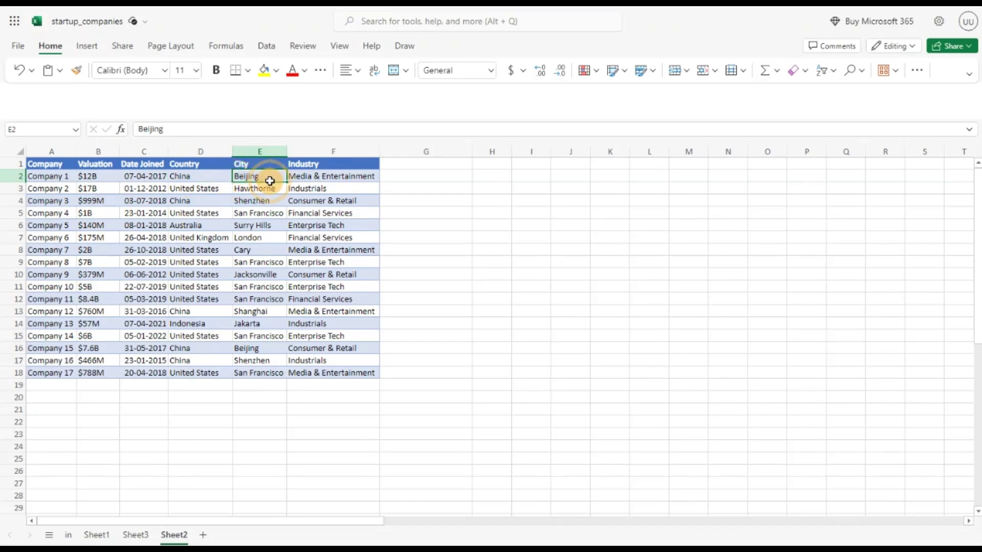
click(307, 179)
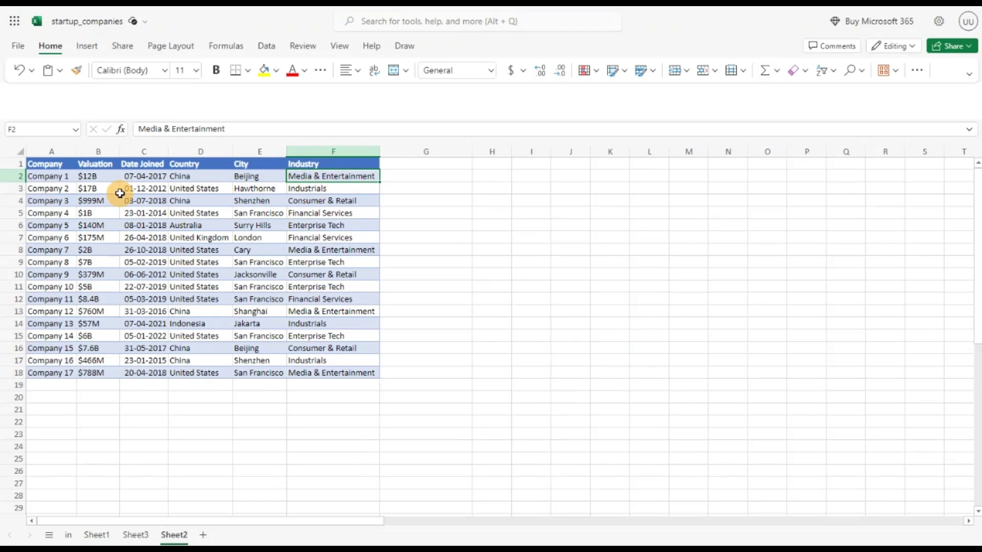
Review the Valuation values such as $12B, $17B, $999M, $140M, $8.4B and $466M
click(95, 176)
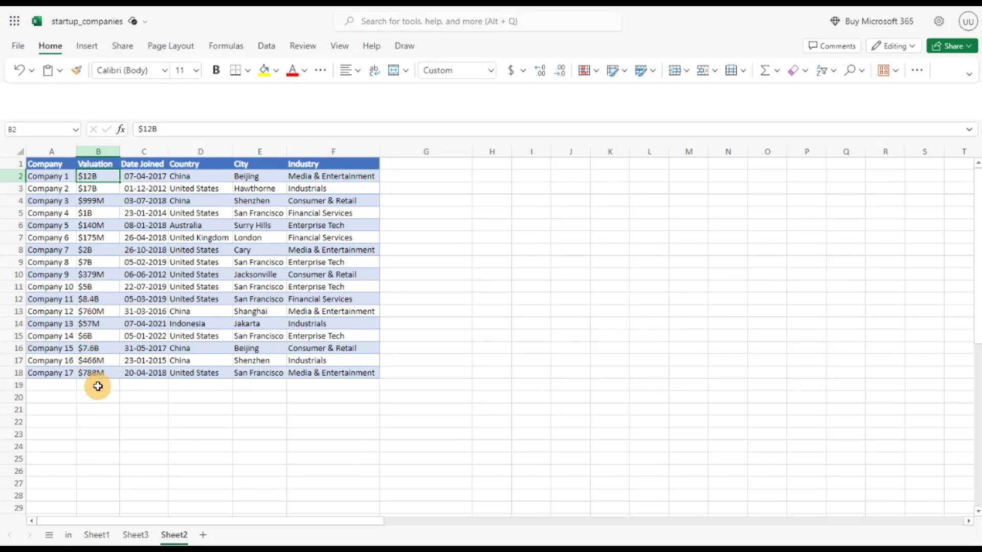
click(100, 188)
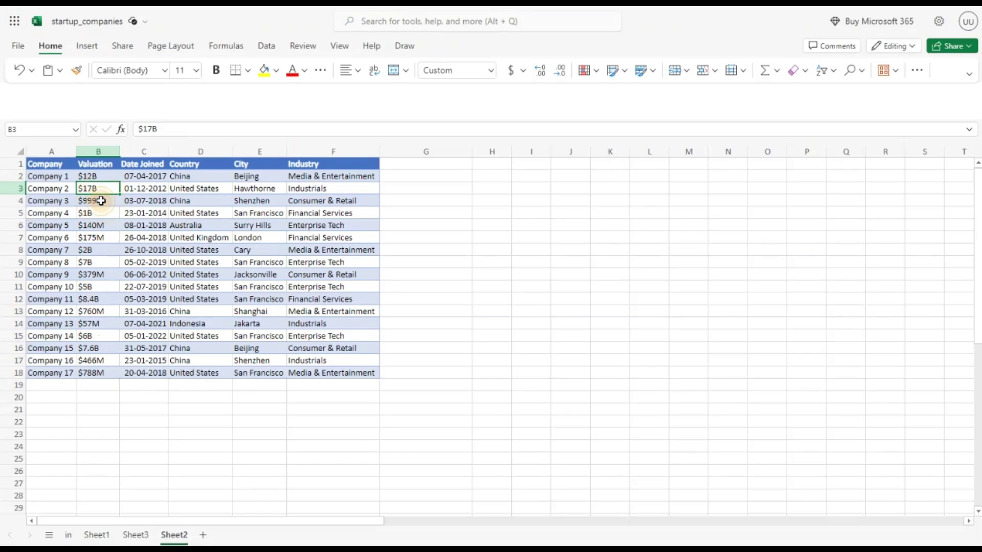
click(97, 225)
click(99, 248)
click(97, 299)
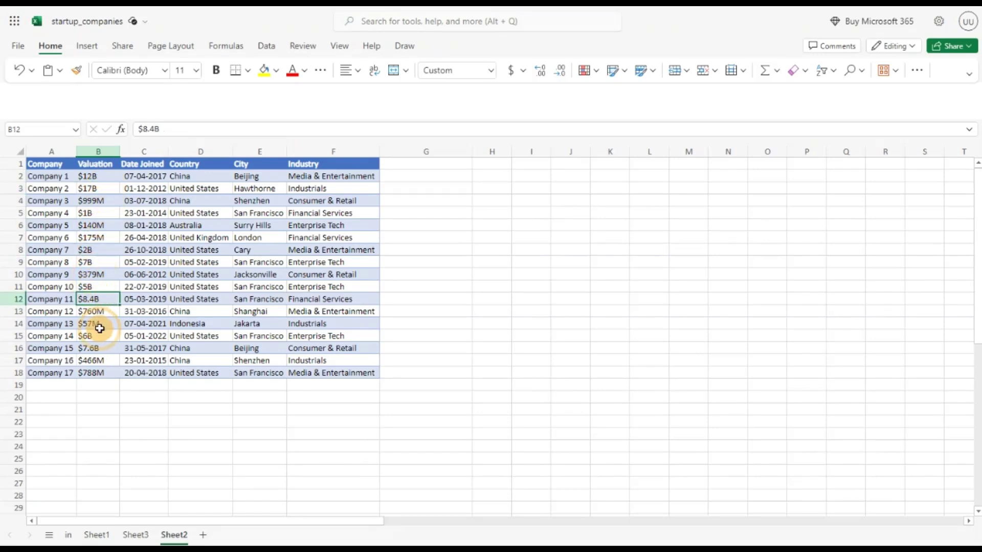
click(97, 349)
click(99, 361)
click(98, 187)
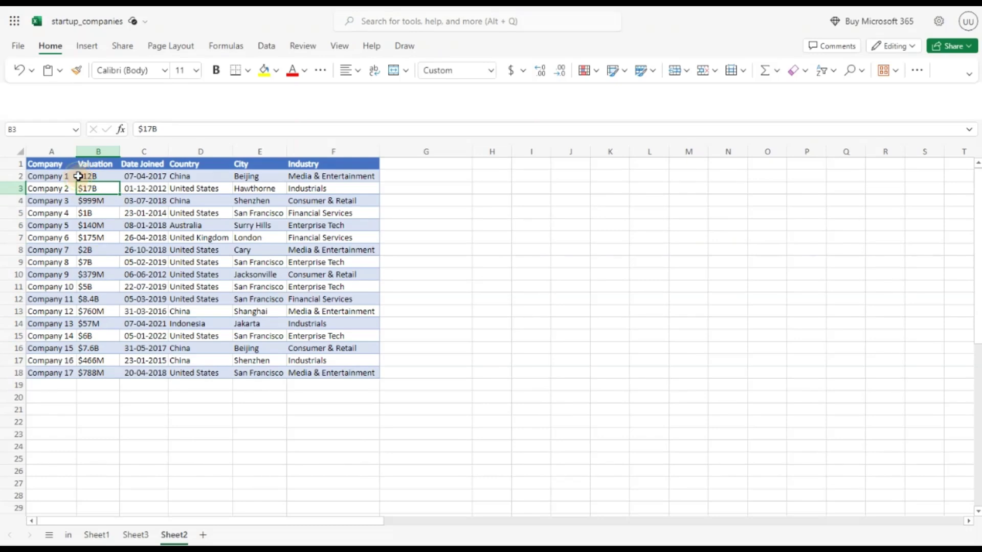
click(93, 179)
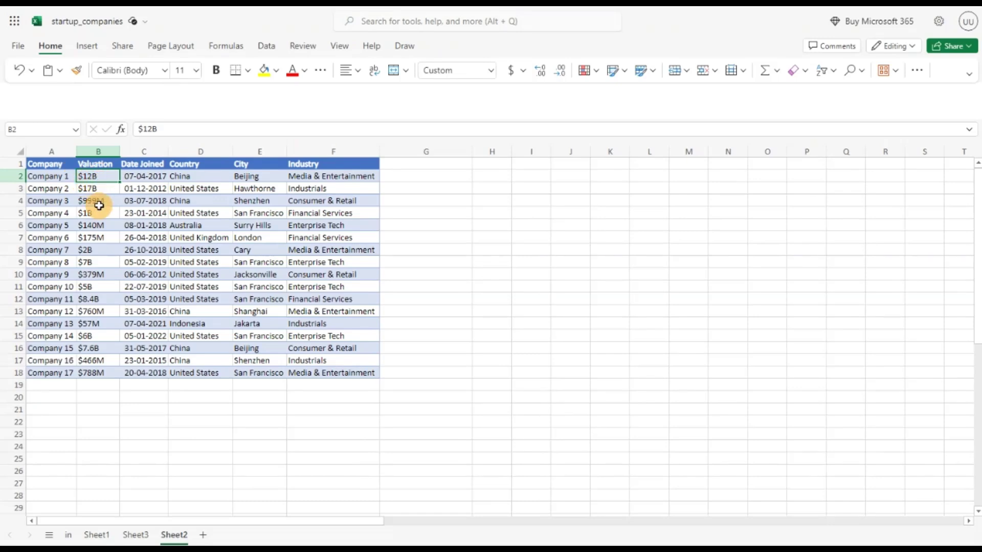
click(96, 203)
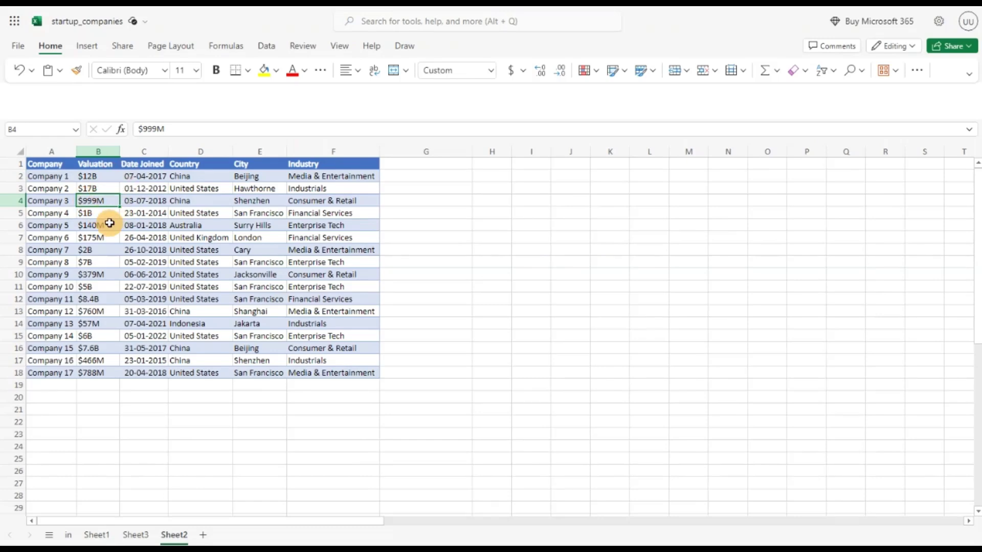
click(99, 178)
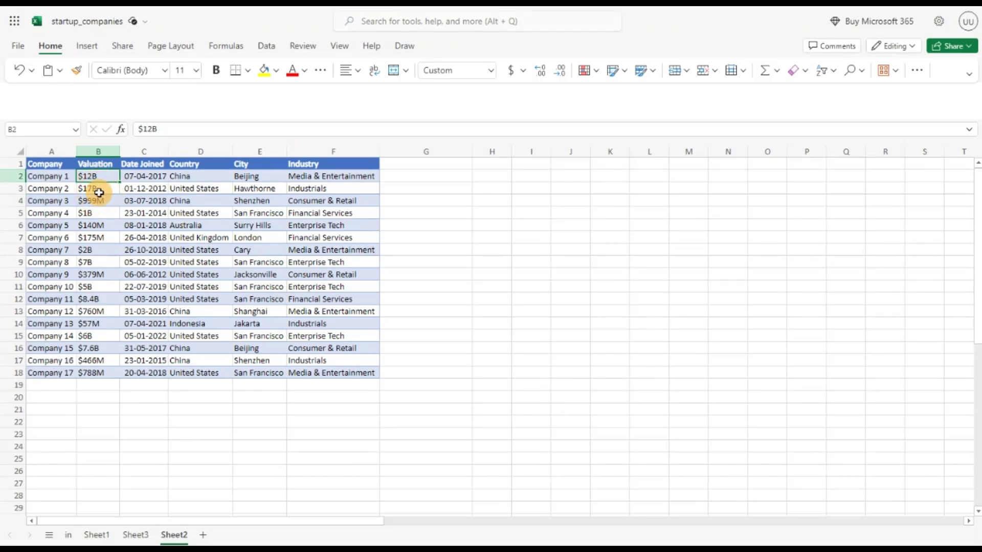
click(97, 190)
click(93, 202)
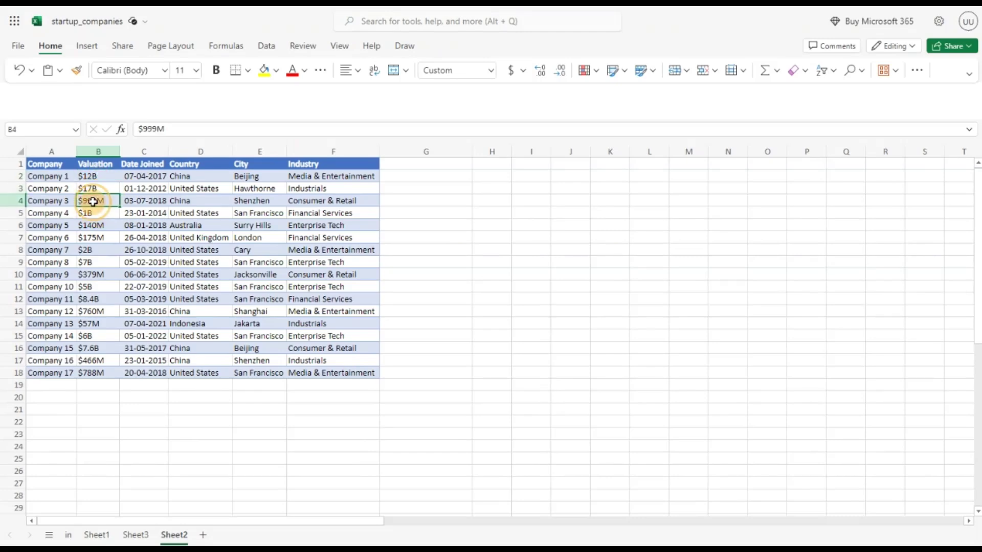
Insert an empty column to the left of Date Joined and select its C2 cell
click(135, 152)
right_click(135, 151)
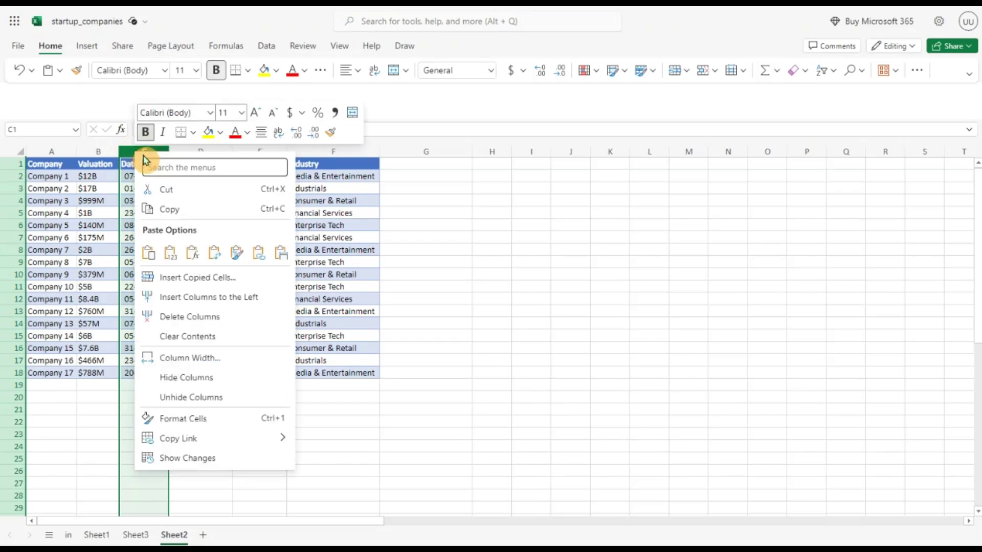
click(171, 300)
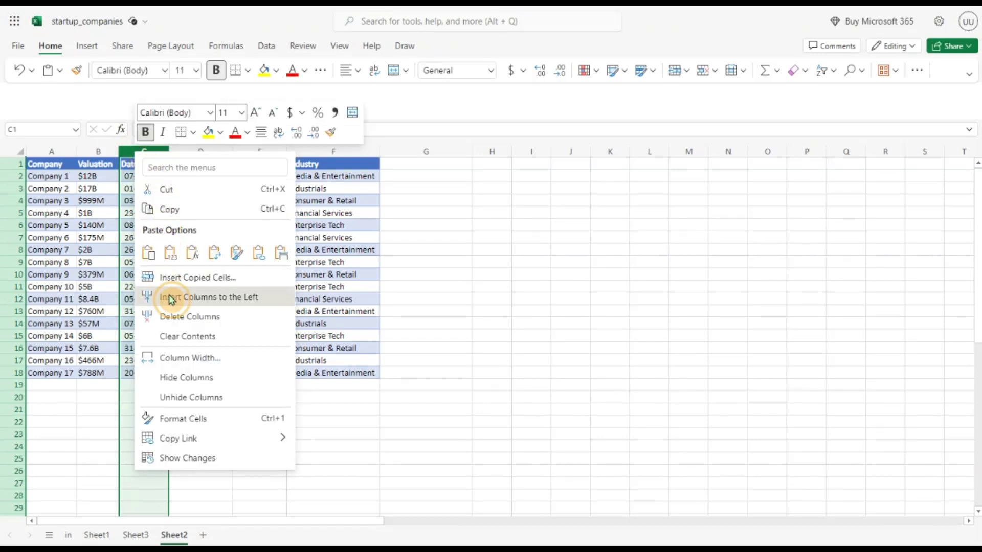
click(136, 177)
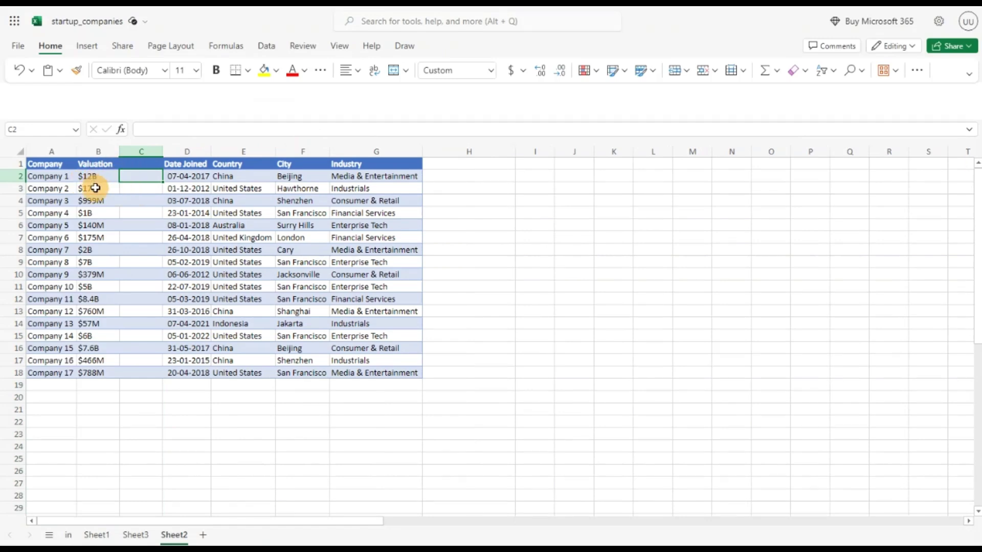
Enter =SUBSTITUTE(B2,"$","") in C2 to strip the dollar sign from $12B
double_click(132, 176)
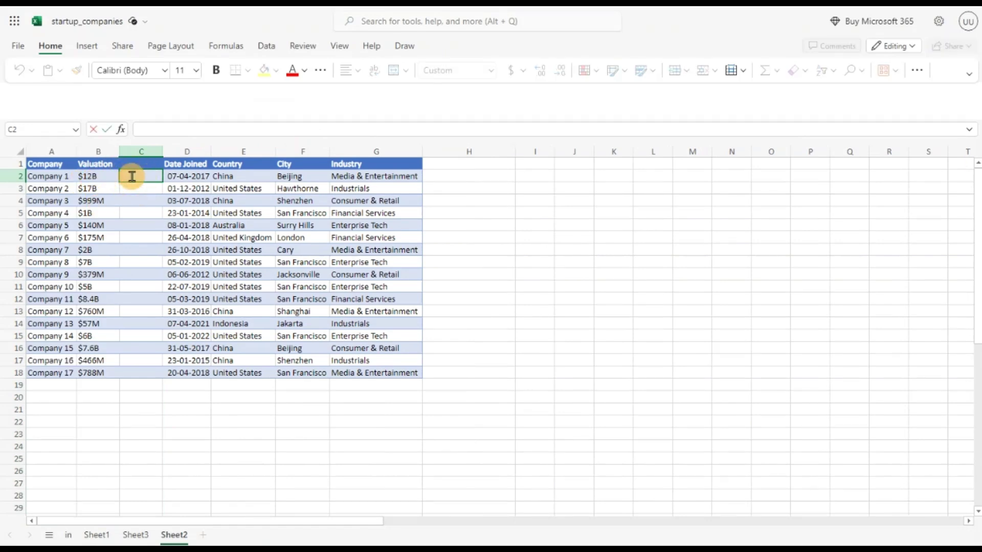
text(=Sub)
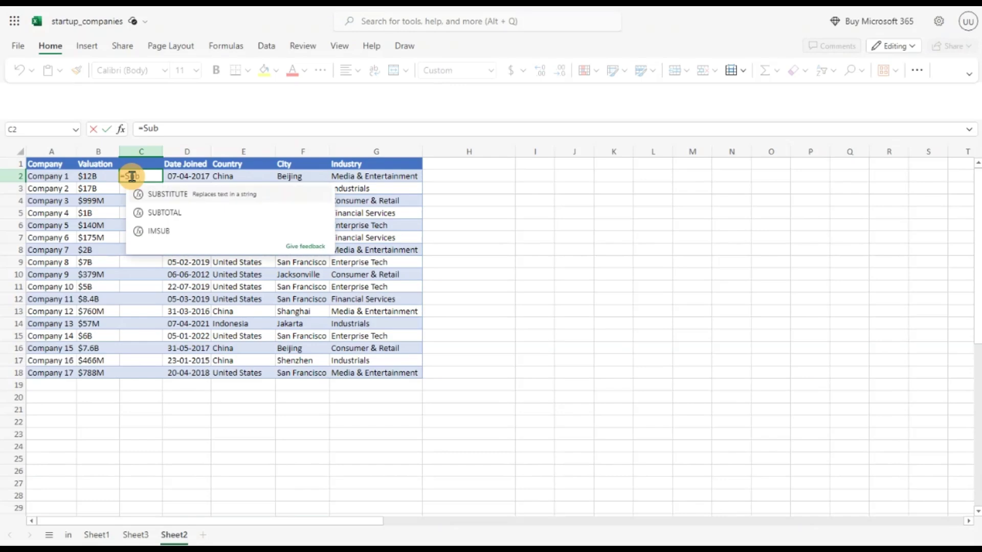
click(147, 195)
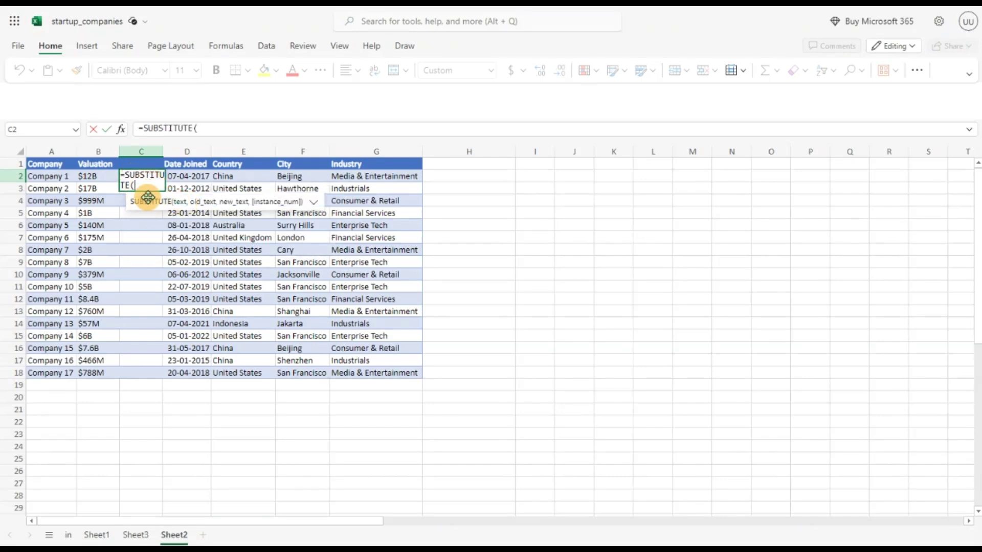
click(96, 177)
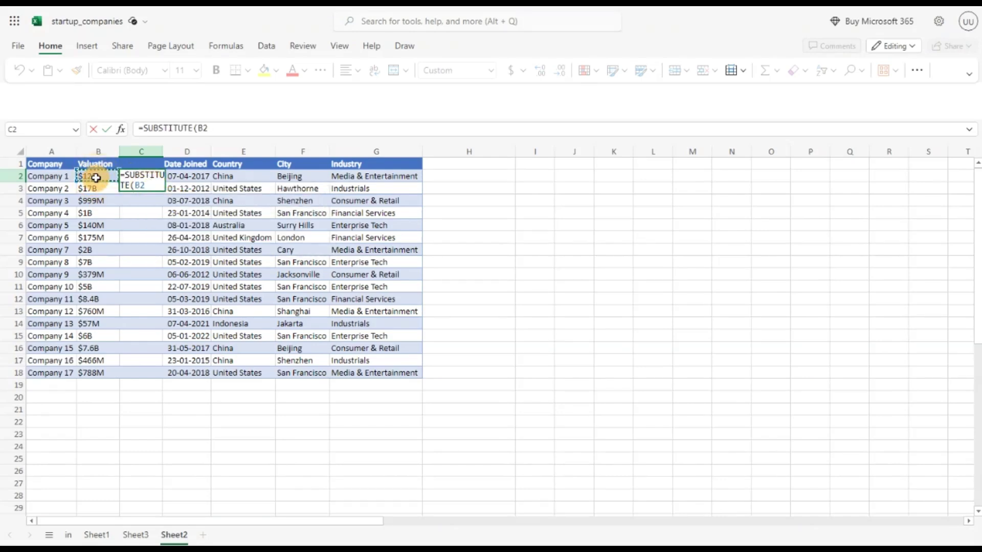
text(,)
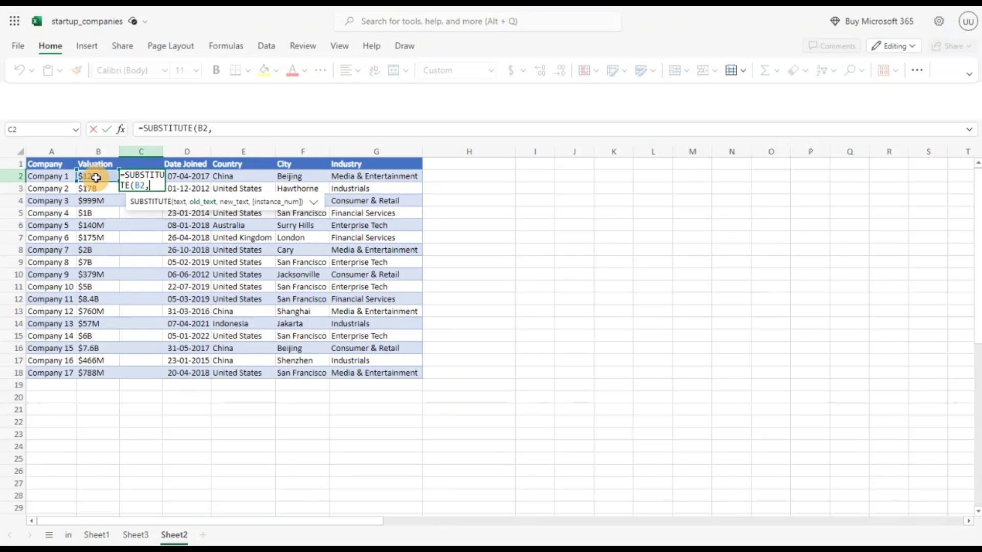
text(")
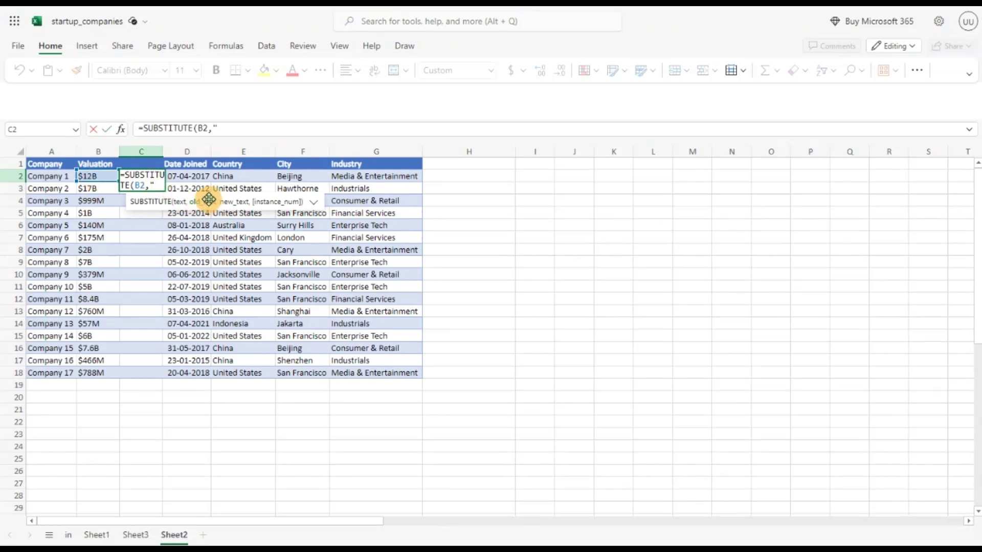
text(B)
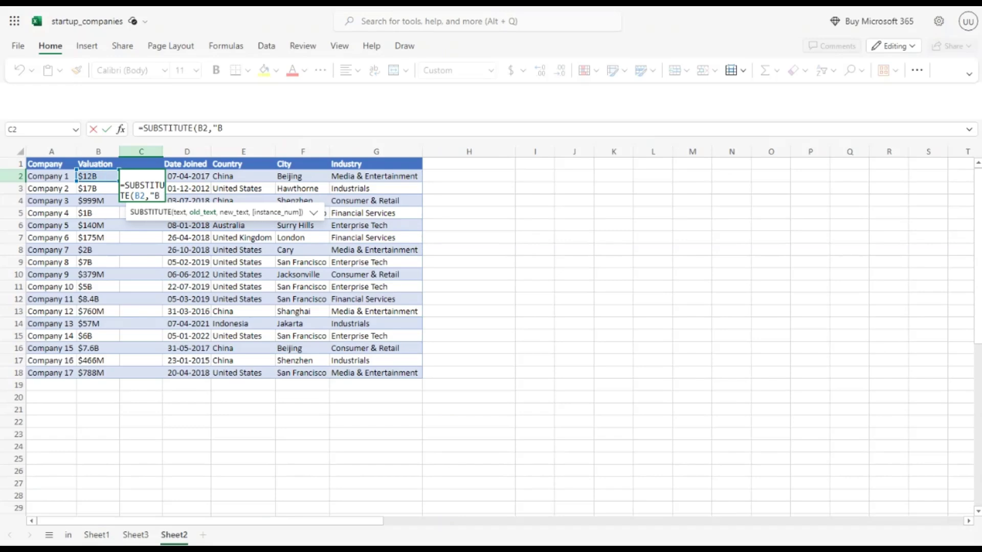
key(BackSpace)
text($",)
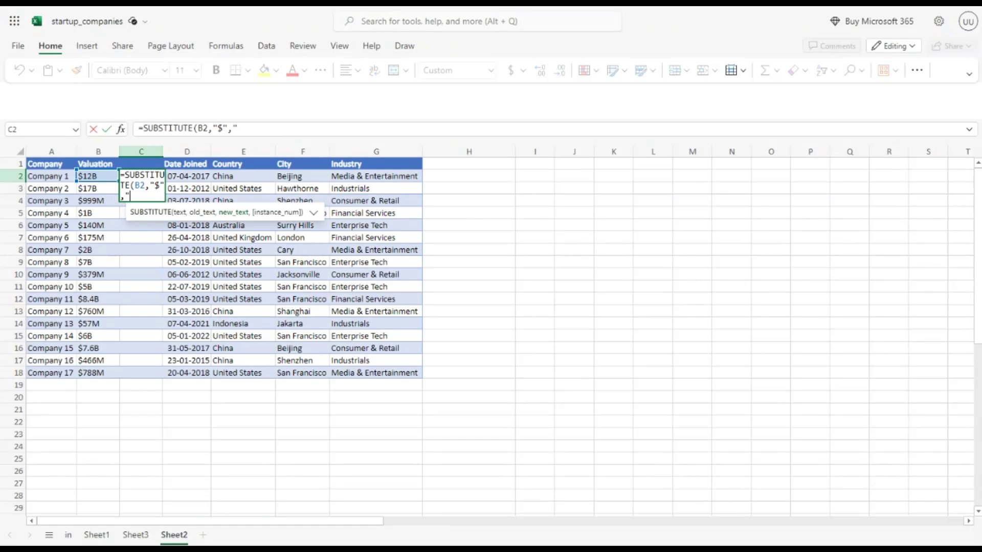
text(""))
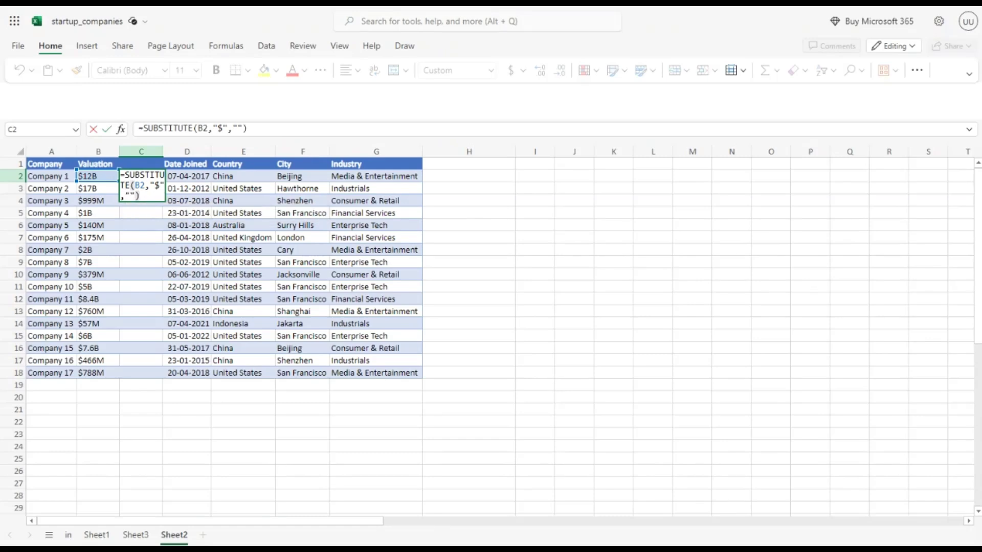
key(Return)
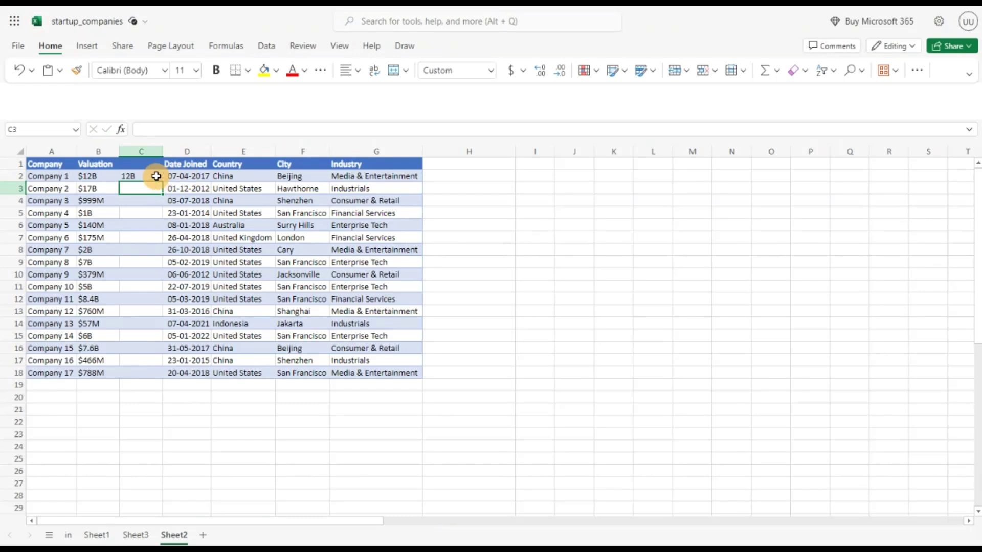
click(138, 176)
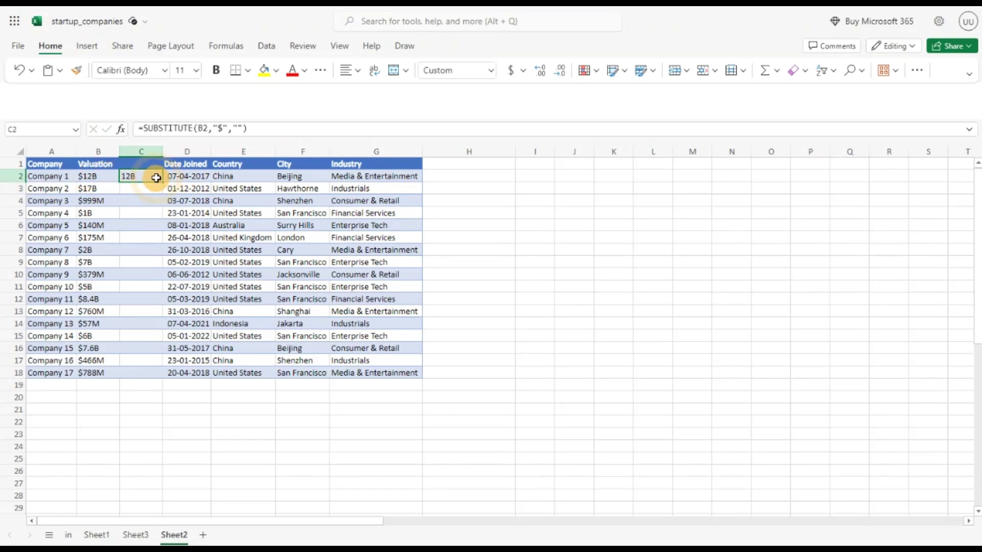
Fill the SUBSTITUTE formula down to row 18, then reopen C2's formula in the formula bar
double_click(163, 182)
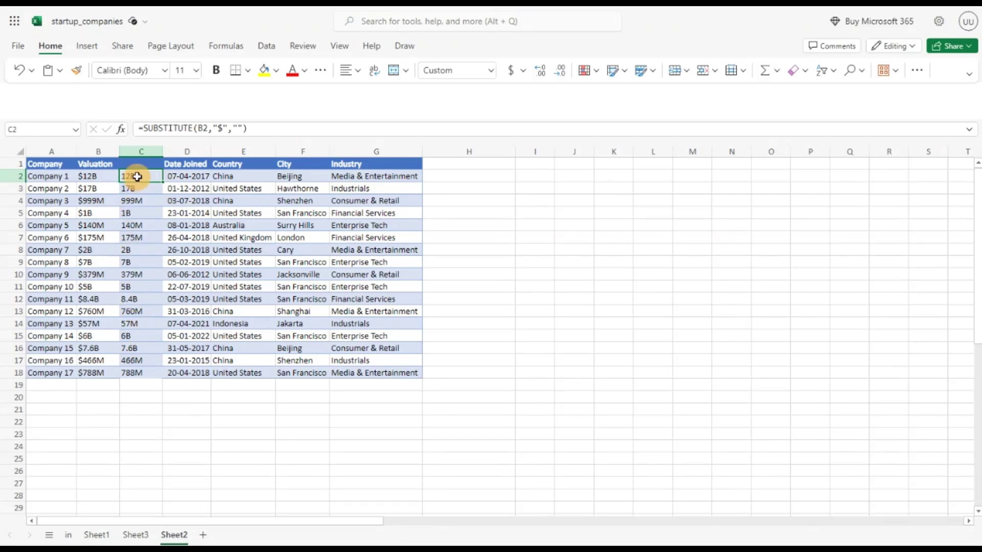
click(145, 130)
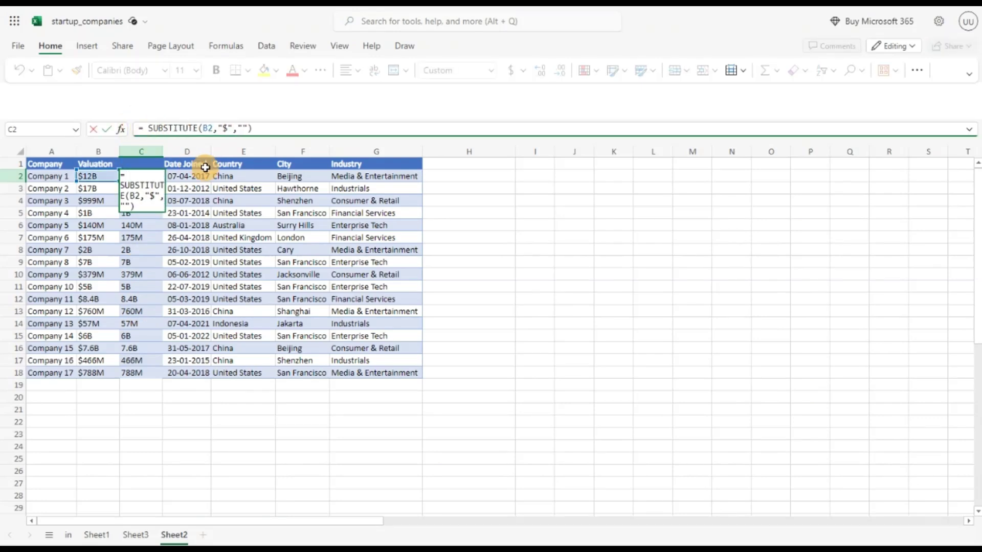
Wrap C2's formula in SUBSTITUTE(...,"B","") and fill it down column C
text(sub)
click(206, 152)
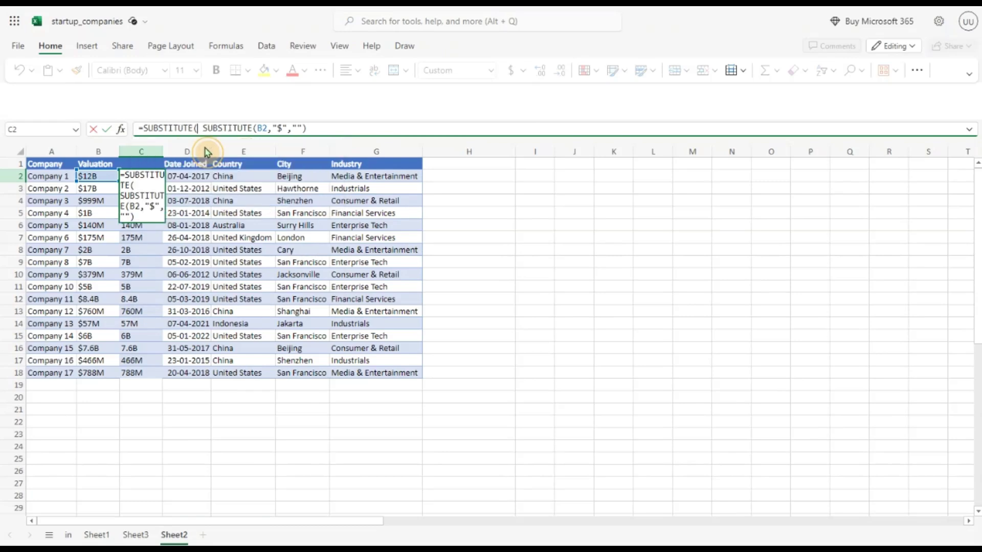
key(Delete)
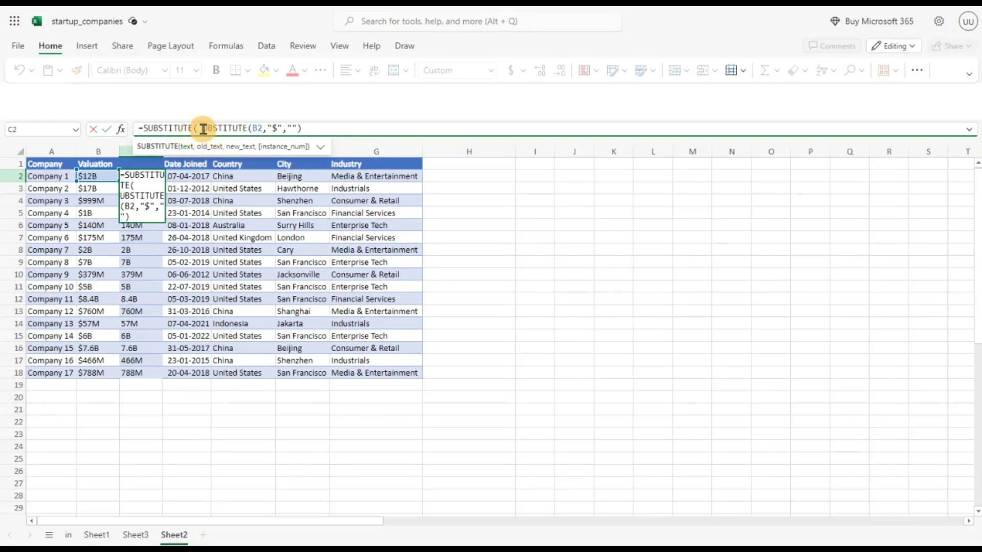
text(S)
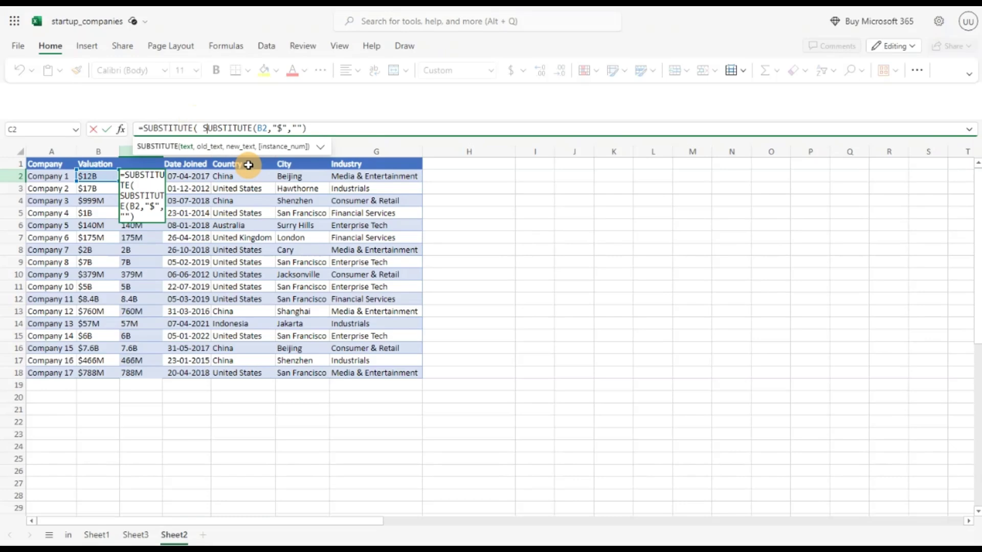
key(BackSpace)
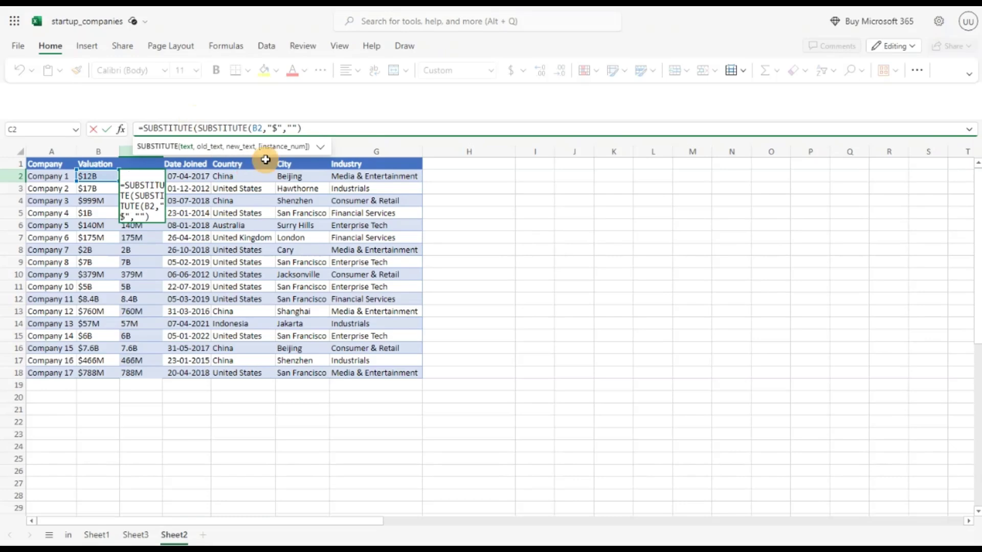
click(330, 129)
text(,")
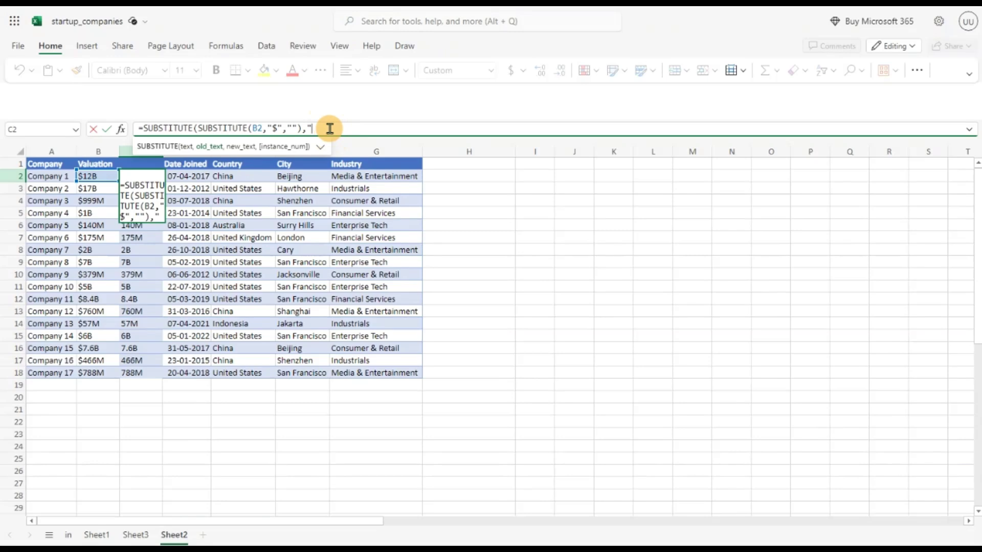
text(B",)
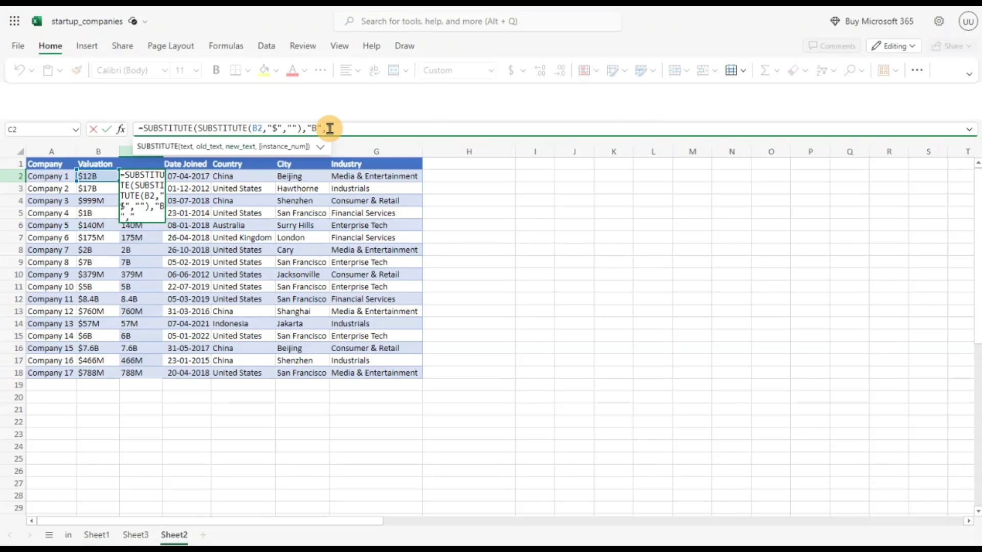
text())
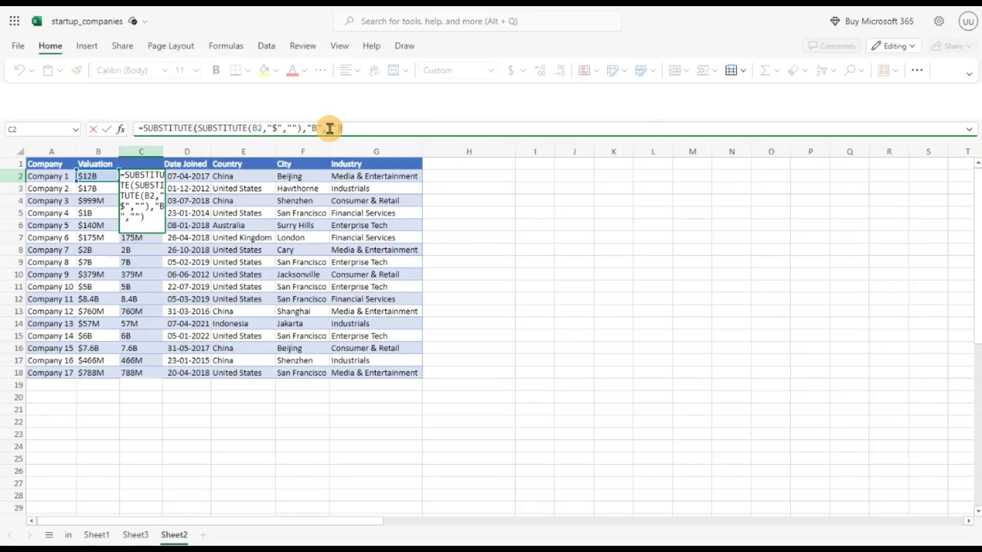
key(Return)
click(150, 177)
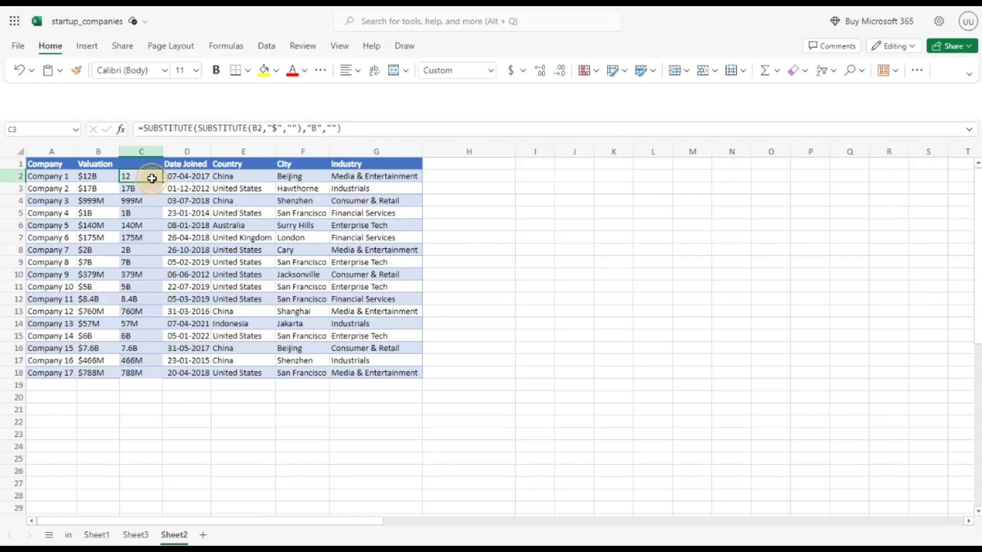
double_click(164, 183)
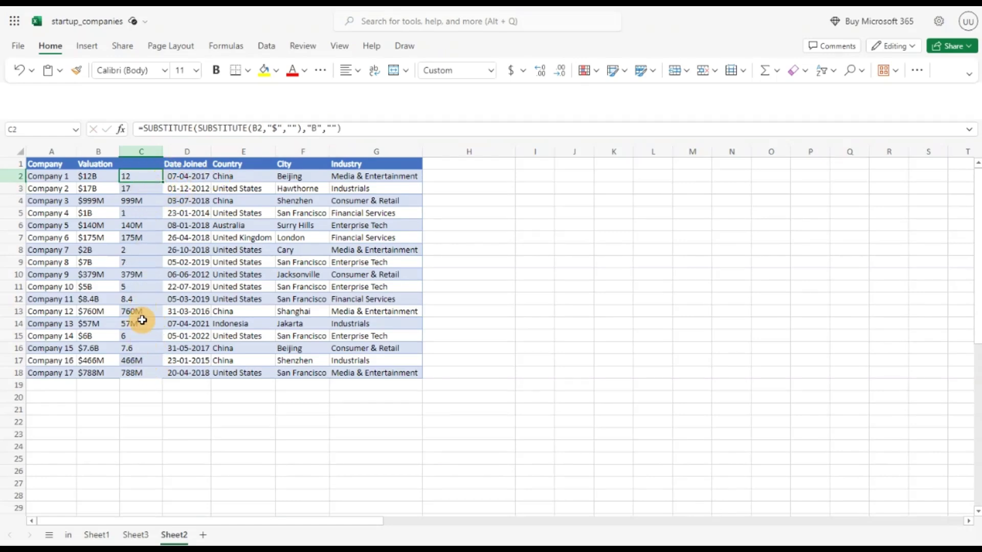
Wrap C2's formula in a third SUBSTITUTE(...,"M","") and fill it down to row 18
click(145, 129)
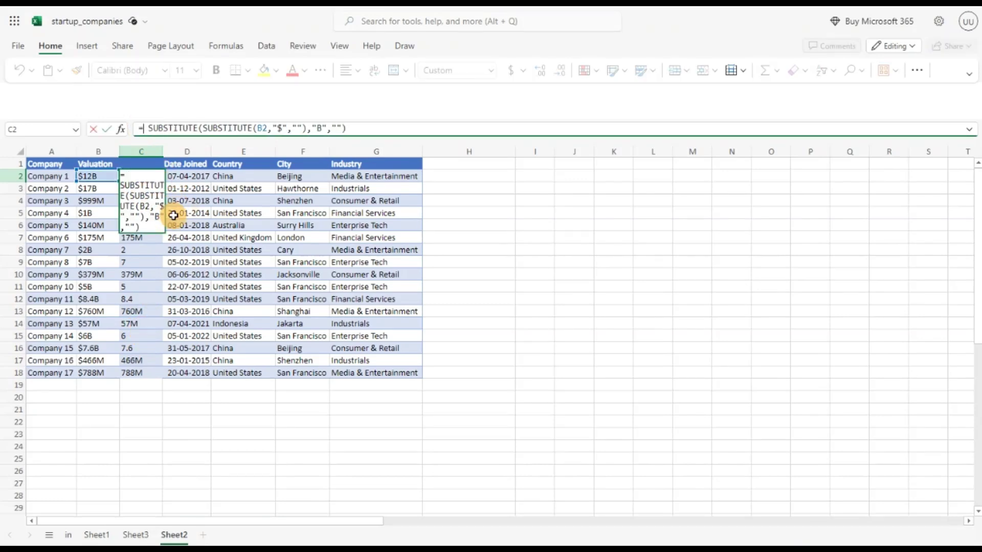
text(Sub)
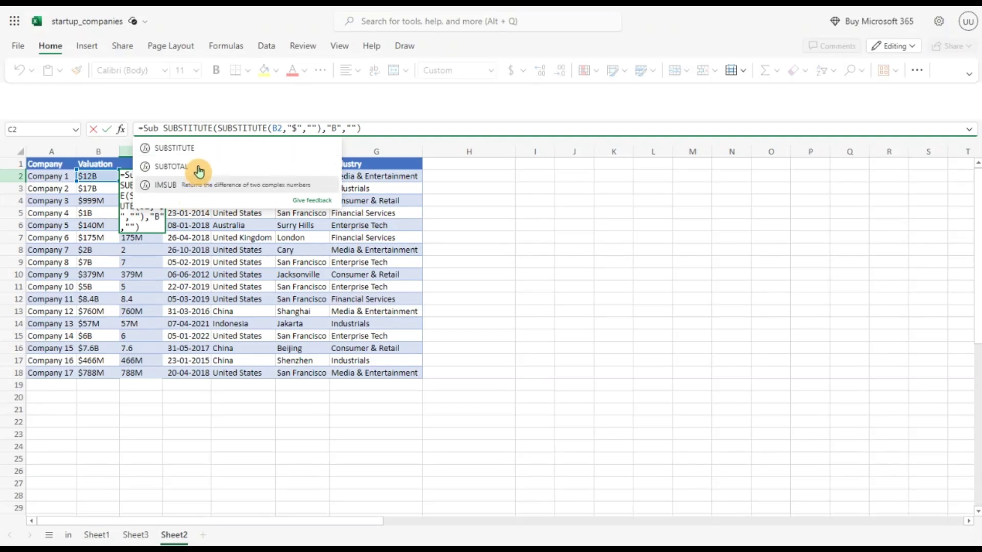
click(194, 152)
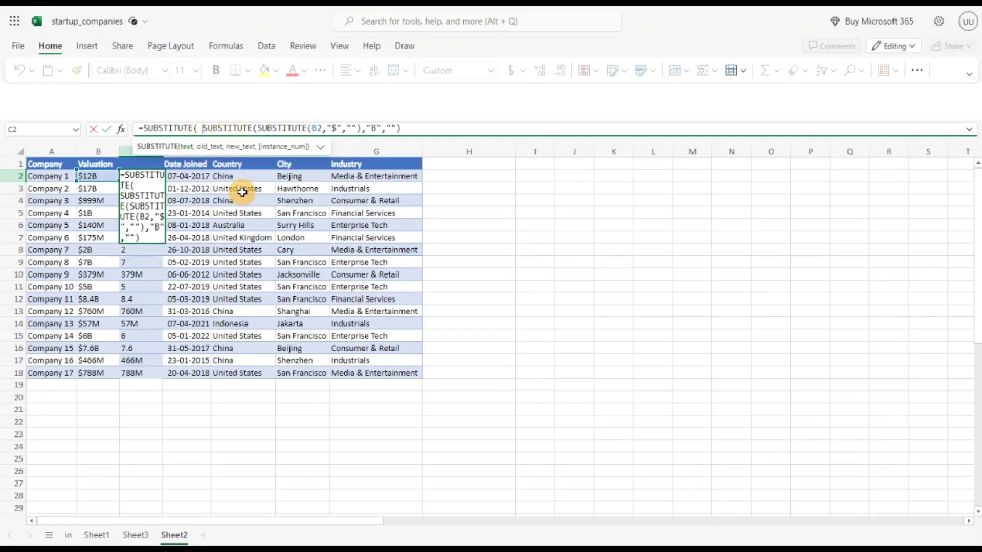
key(Delete)
click(406, 131)
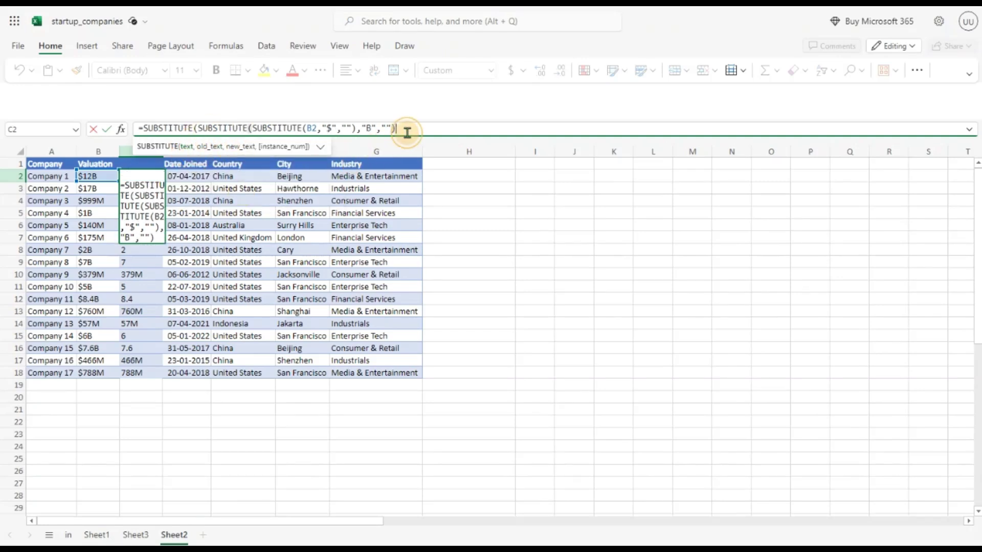
text(,)
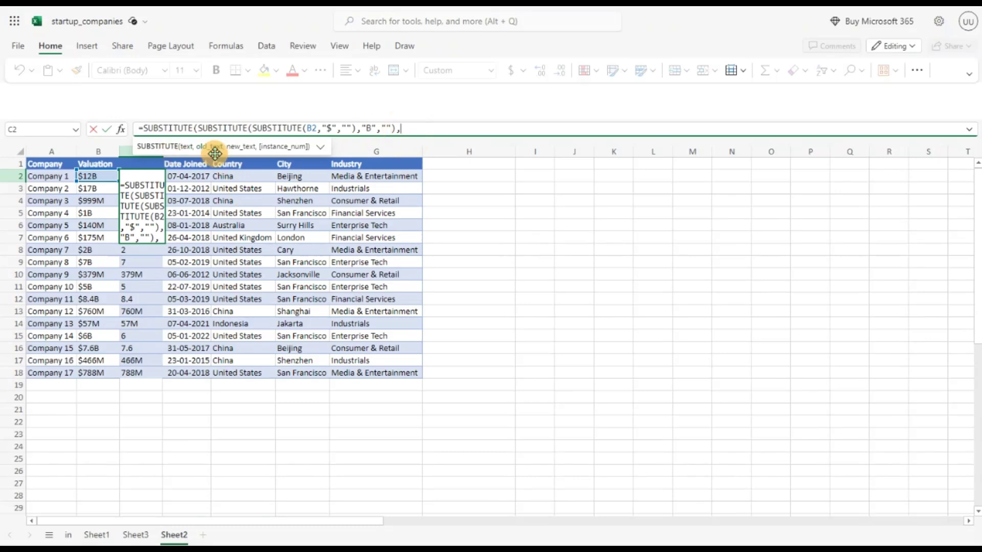
text(")
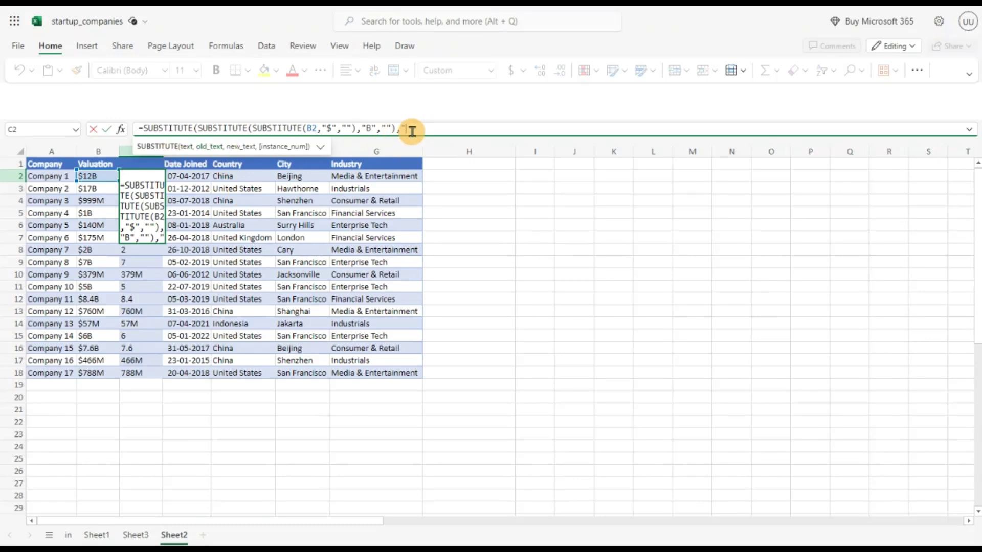
text(M",)
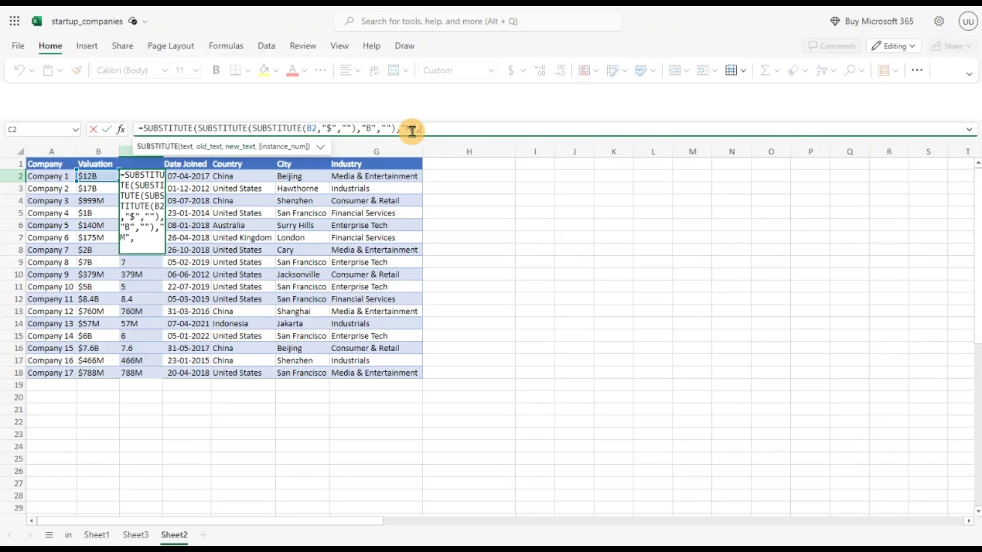
text("")
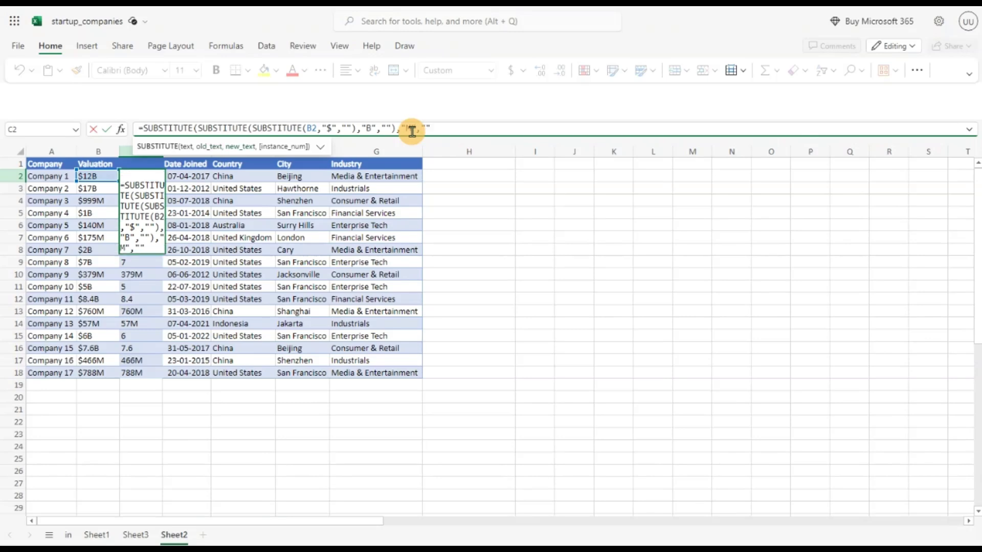
text())
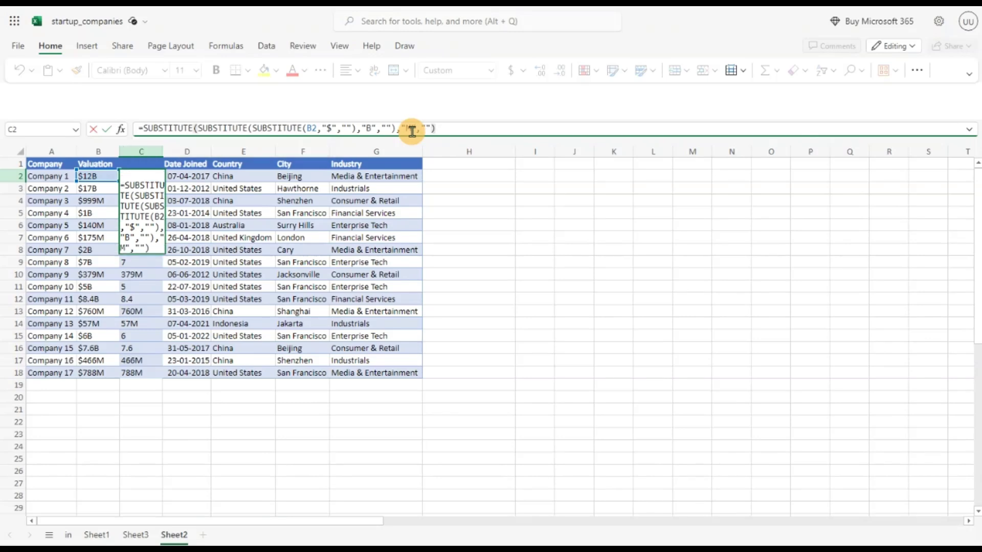
key(Return)
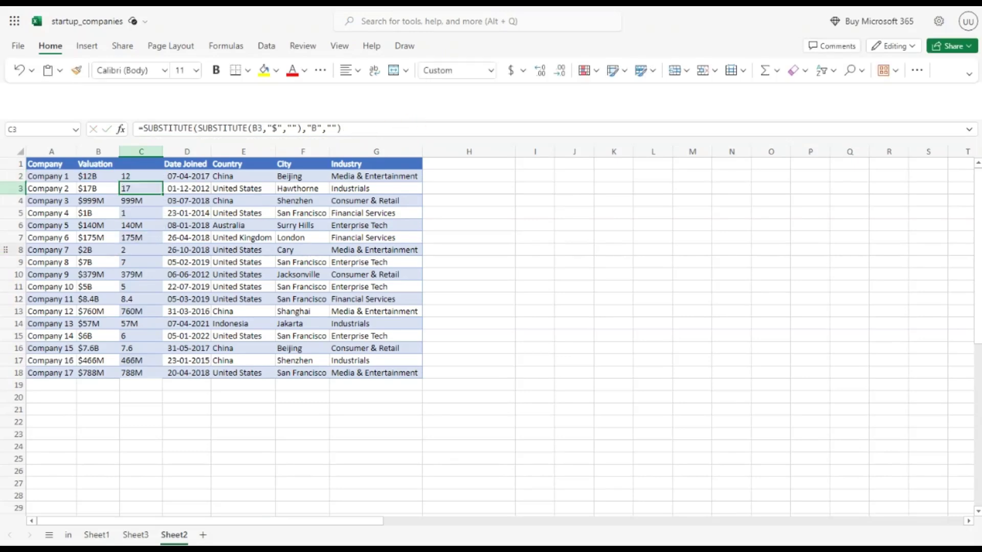
click(140, 176)
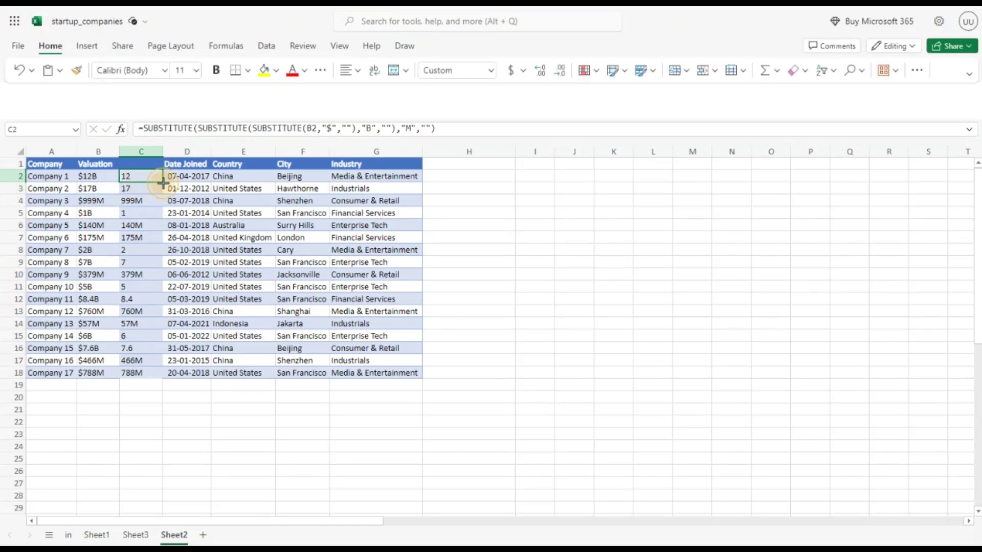
double_click(163, 182)
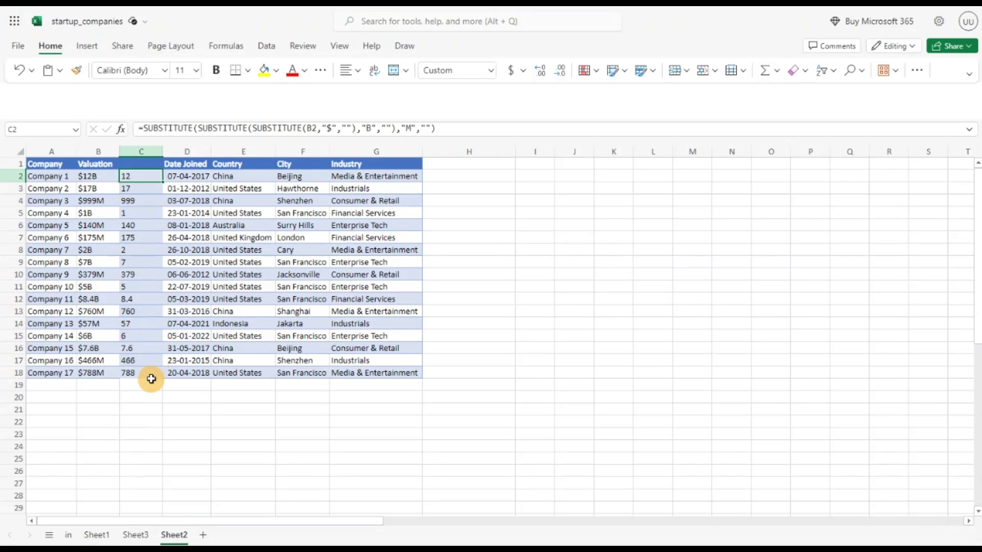
Insert a new empty column to the left of column C
click(143, 151)
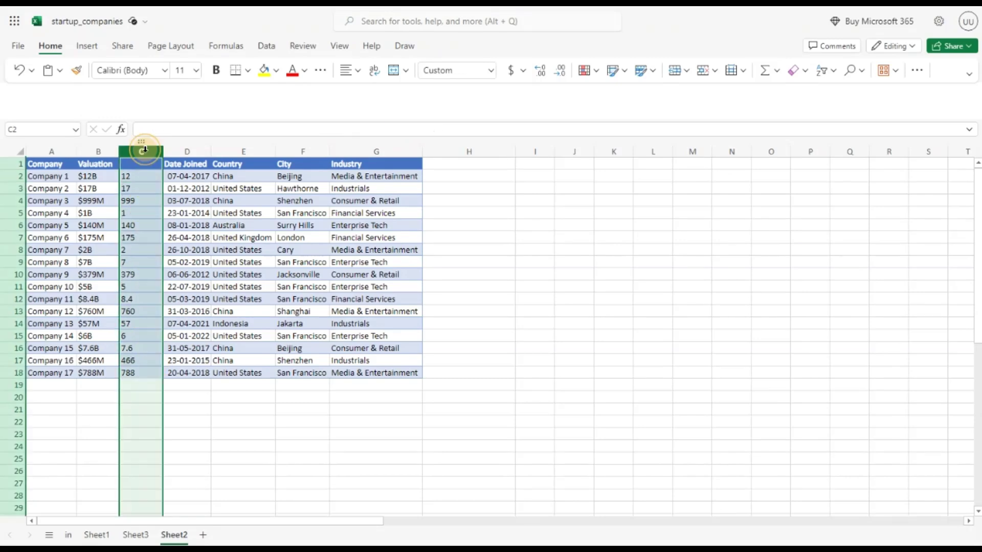
click(148, 156)
right_click(147, 156)
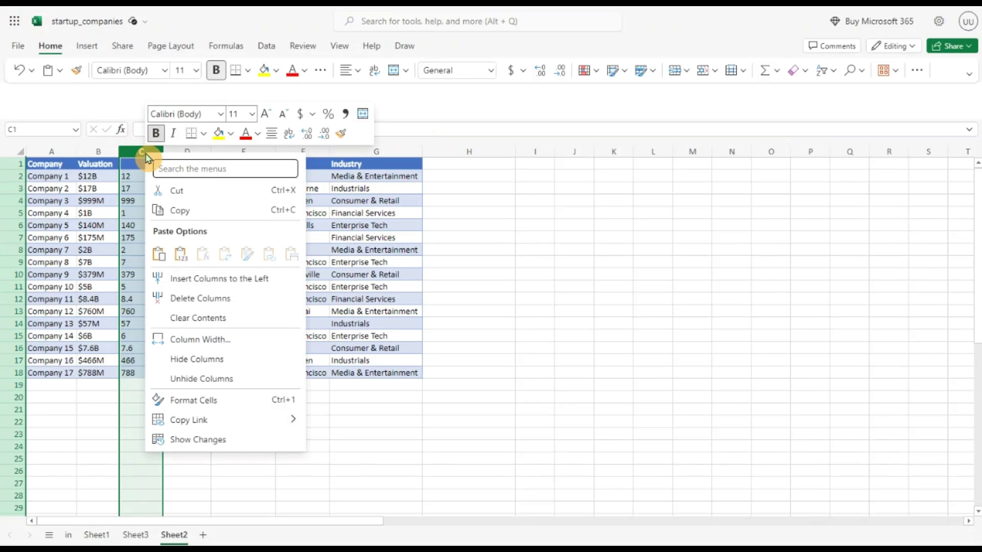
click(188, 283)
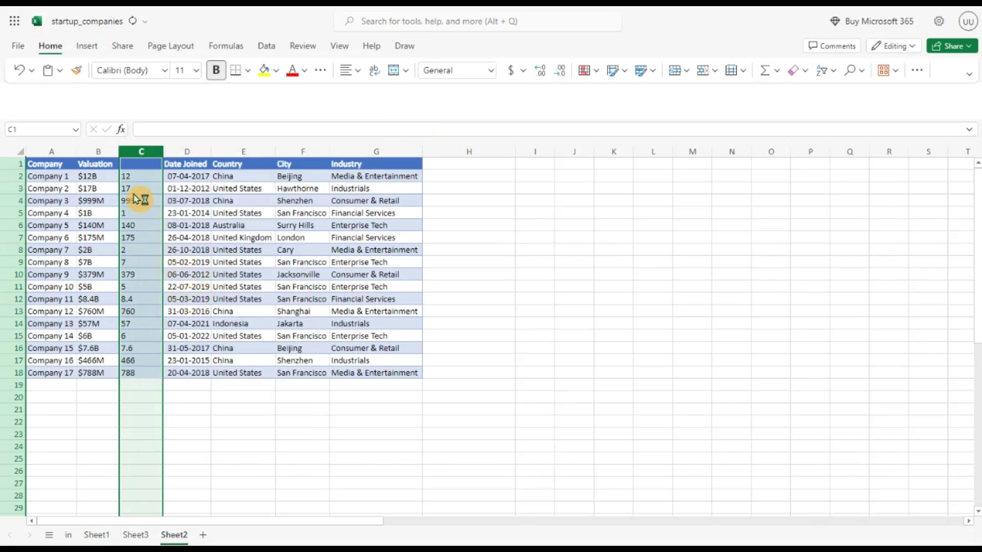
Enter =VALUE(D2) in C2 to convert the stripped text into a number
click(134, 174)
text(=)
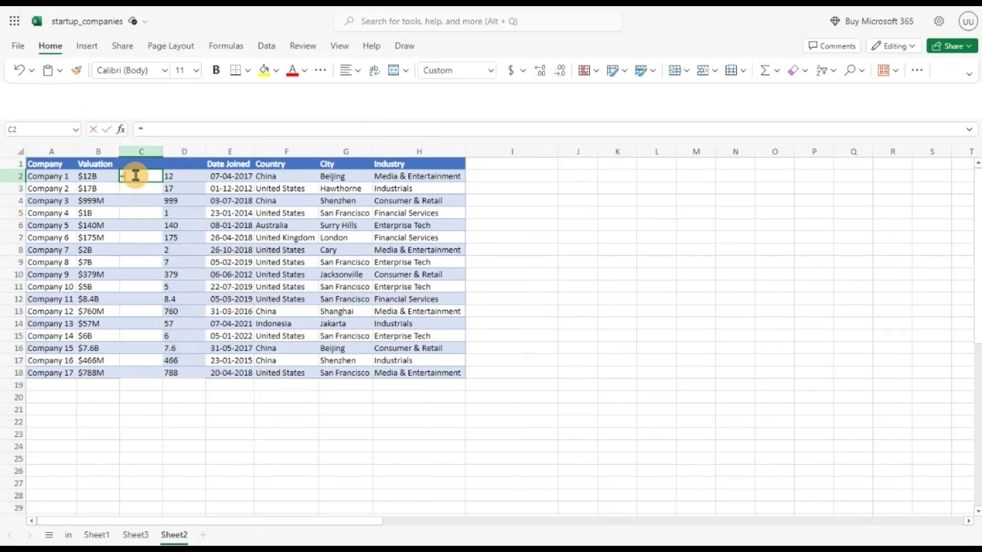
text(Val)
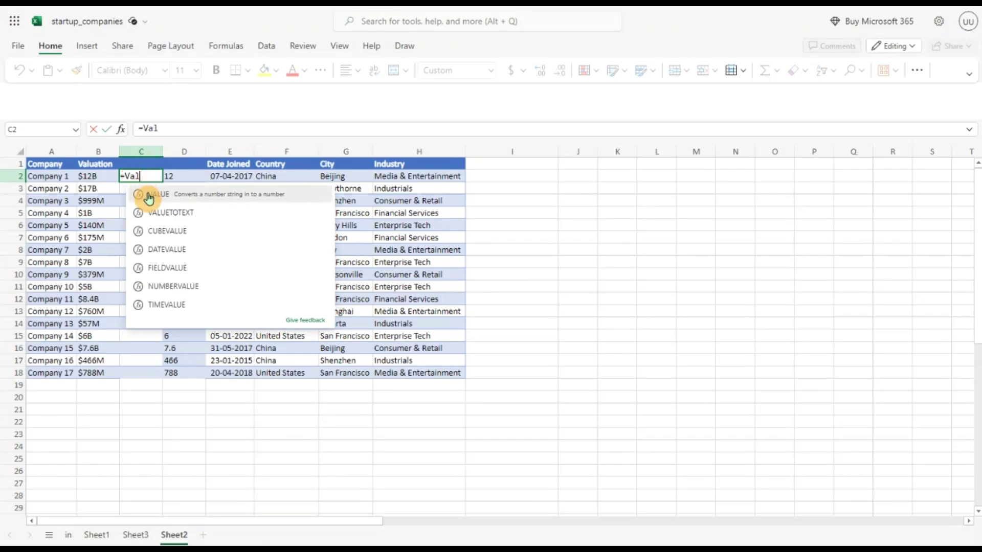
click(144, 194)
click(186, 175)
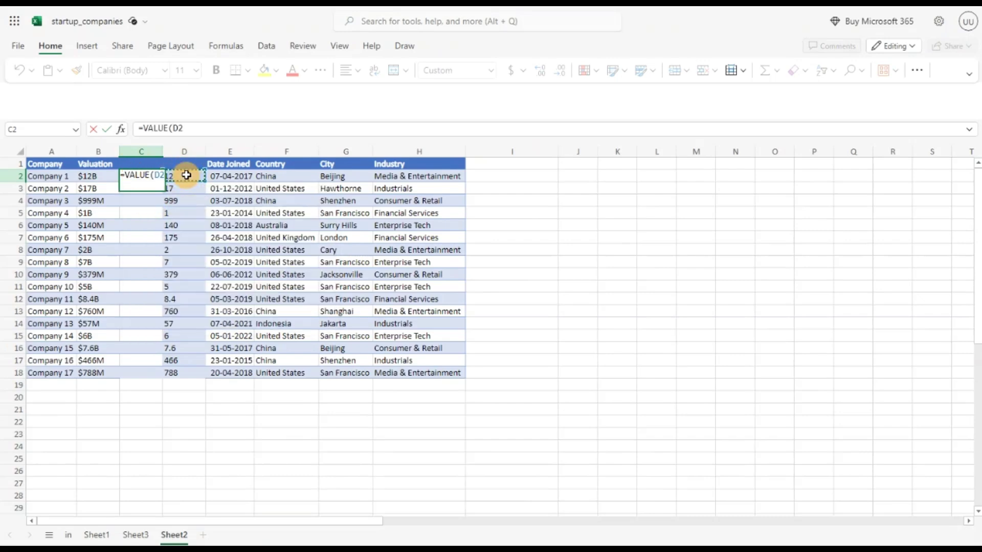
text())
key(Return)
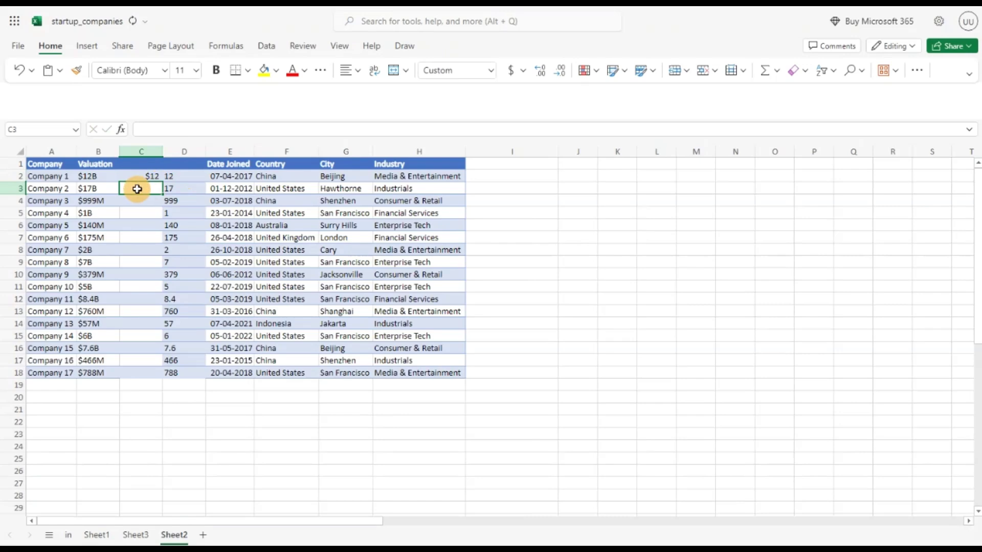
click(138, 180)
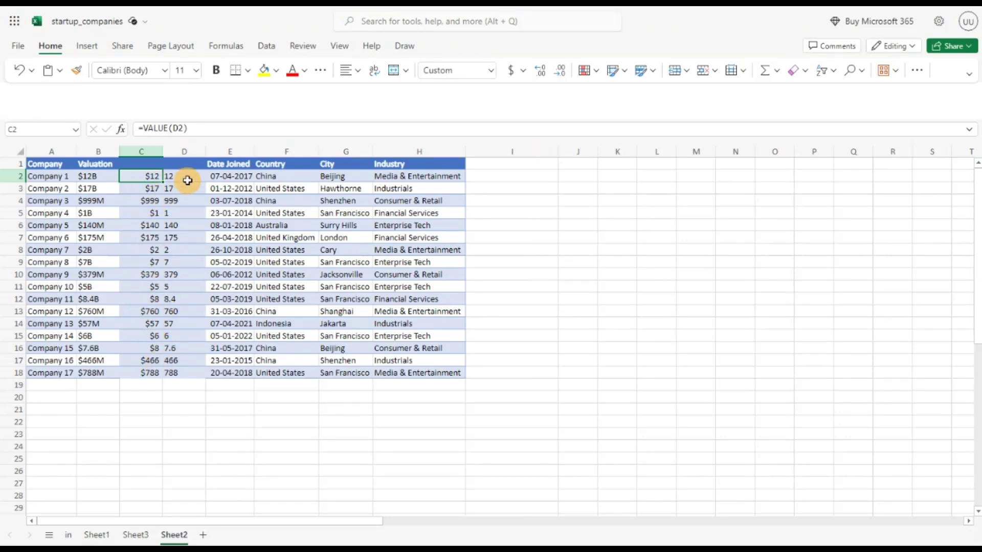
Copy C2:C18 and paste it back as static values
drag(153, 175, 145, 369)
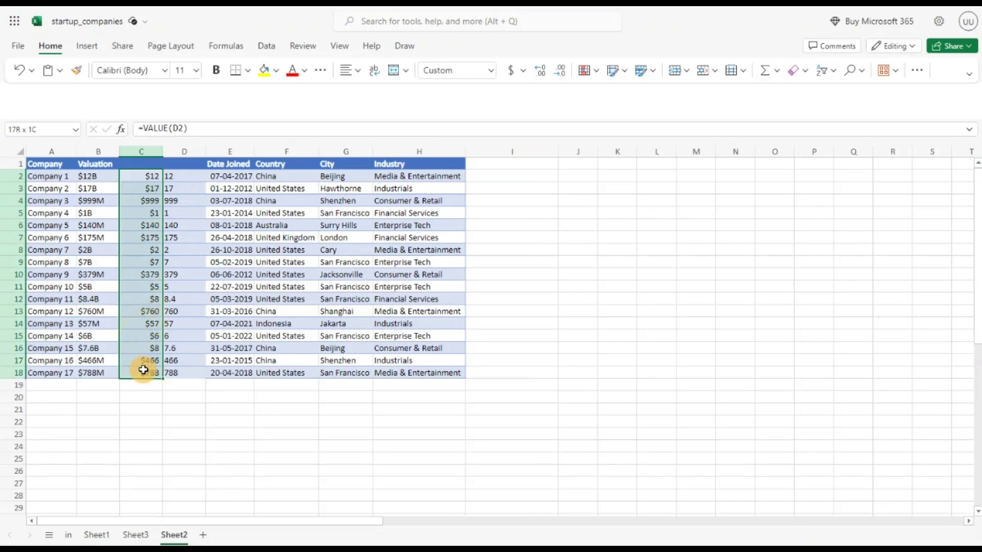
key(ctrl+c)
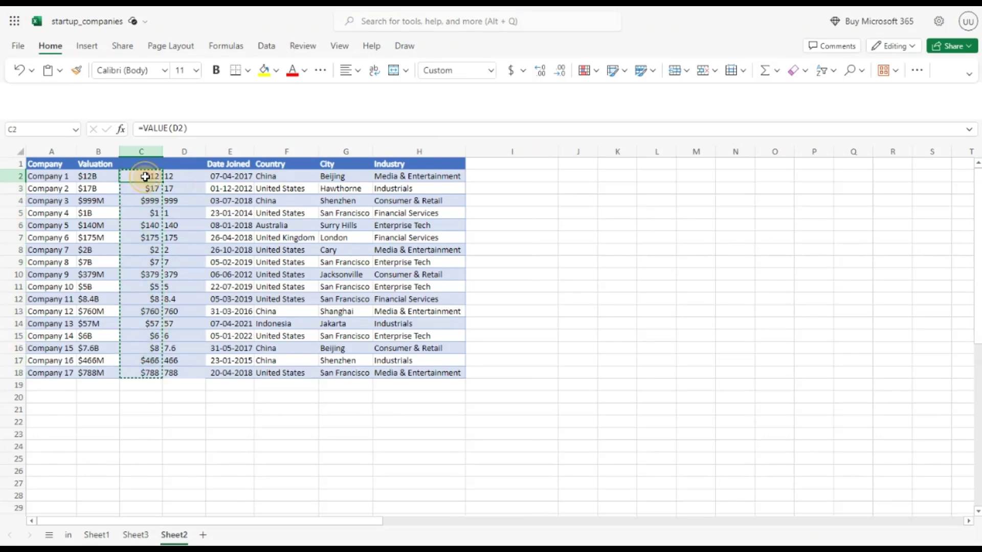
right_click(145, 176)
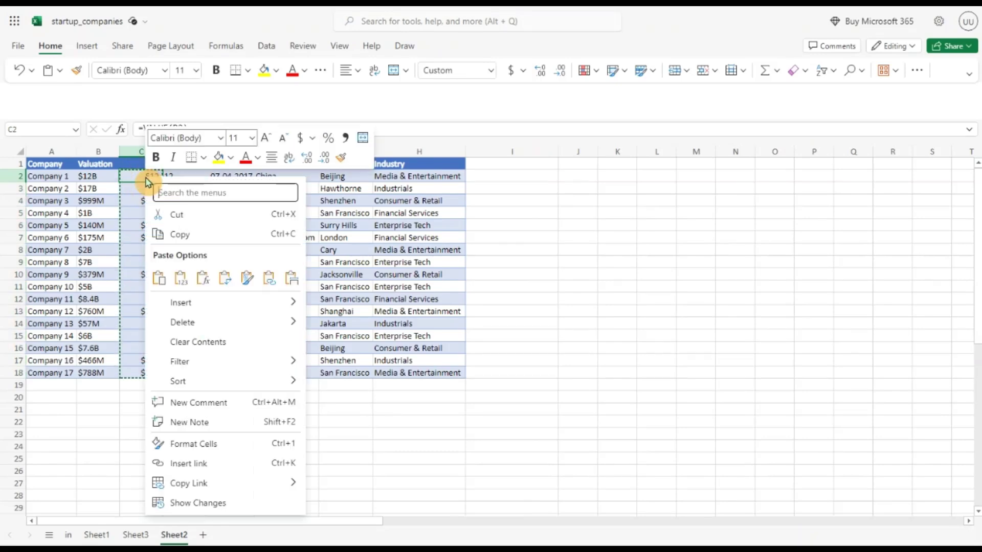
click(181, 277)
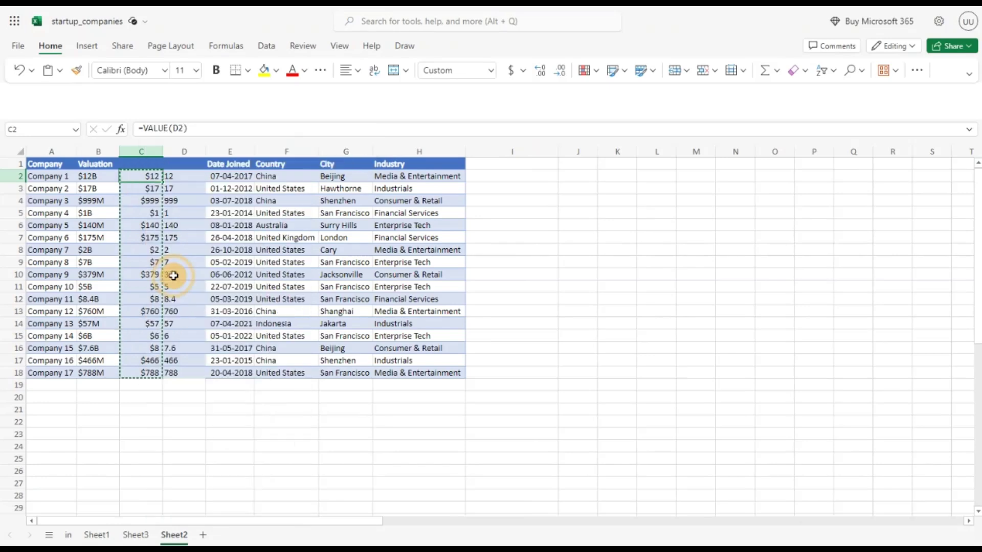
click(142, 229)
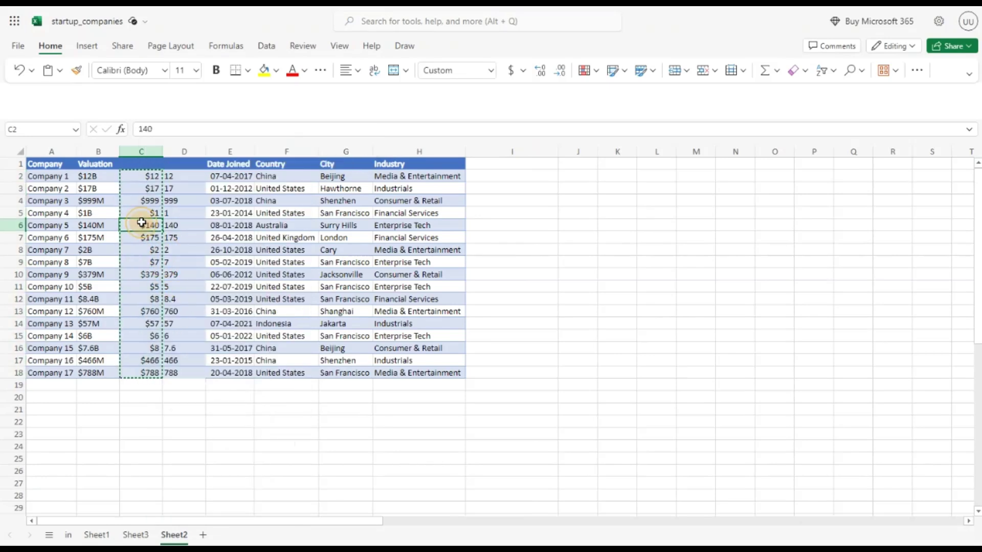
Delete the helper column D of extracted text numbers
click(184, 149)
right_click(184, 149)
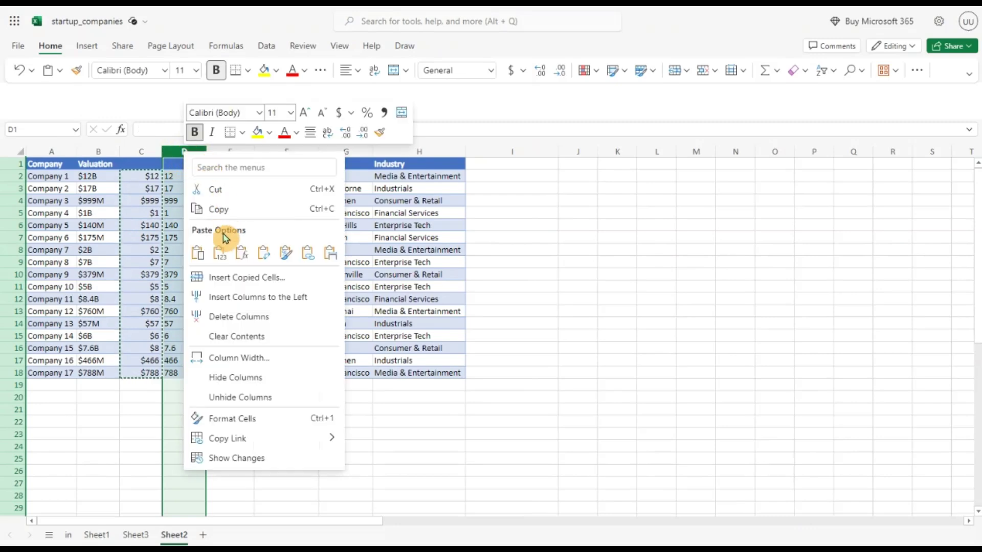
click(221, 317)
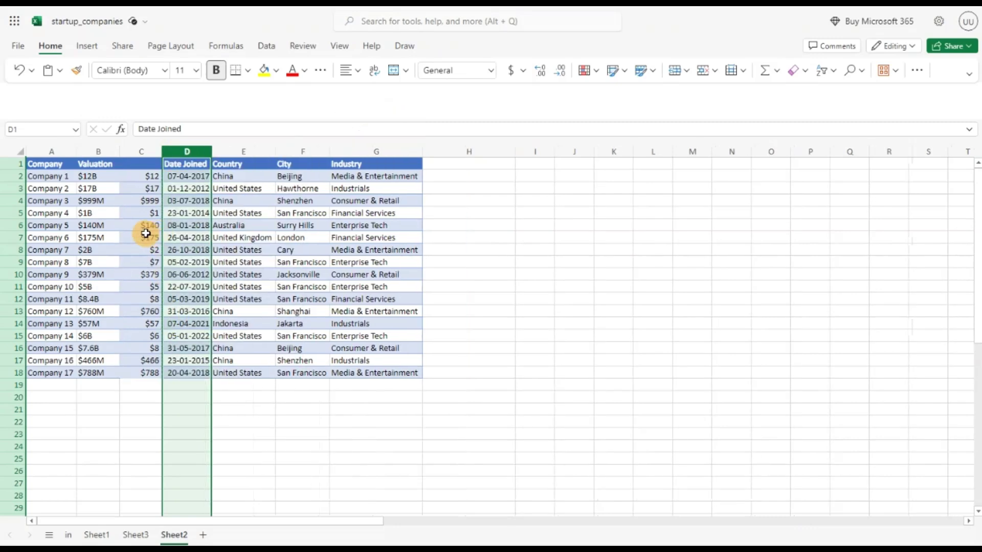
click(150, 176)
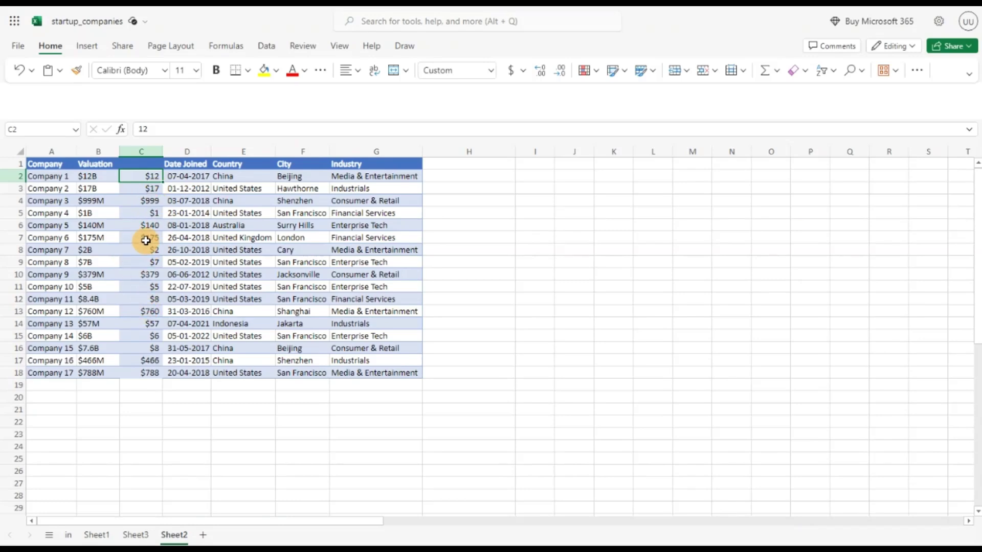
Insert a blank column to the left of column C
click(144, 150)
right_click(145, 150)
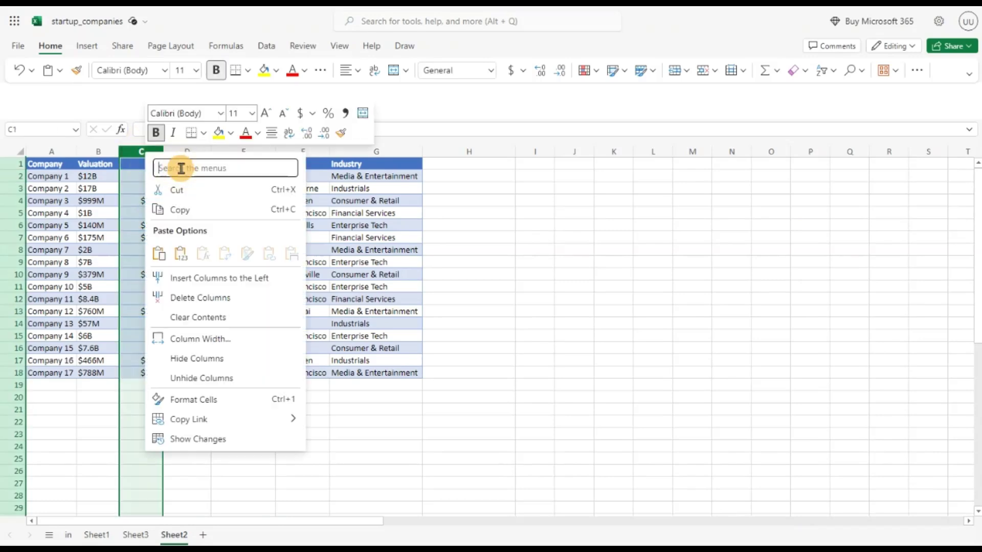
click(197, 282)
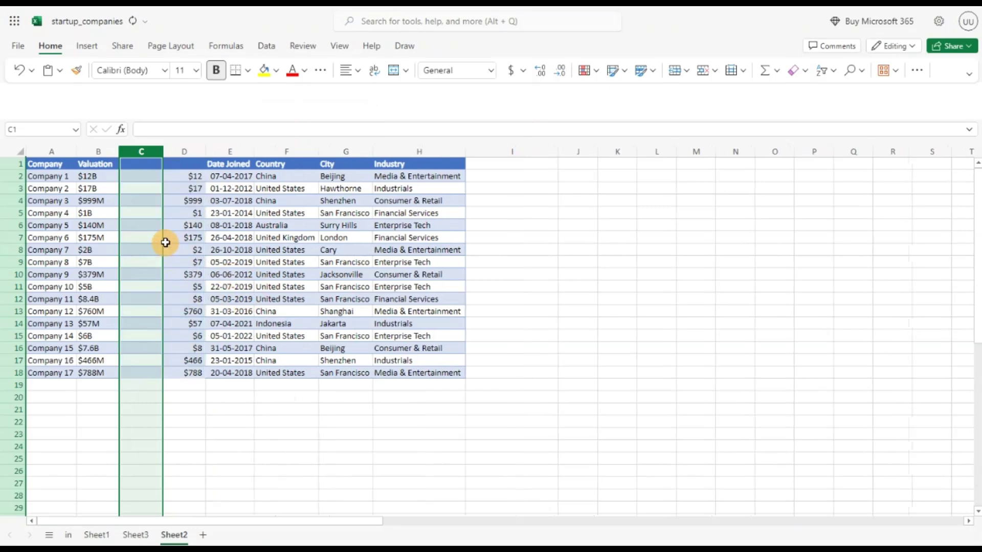
Enter =IF(RIGHT(B2,1)="B",D2,D2/1000) in C2 to convert millions into billions
click(145, 177)
text(=)
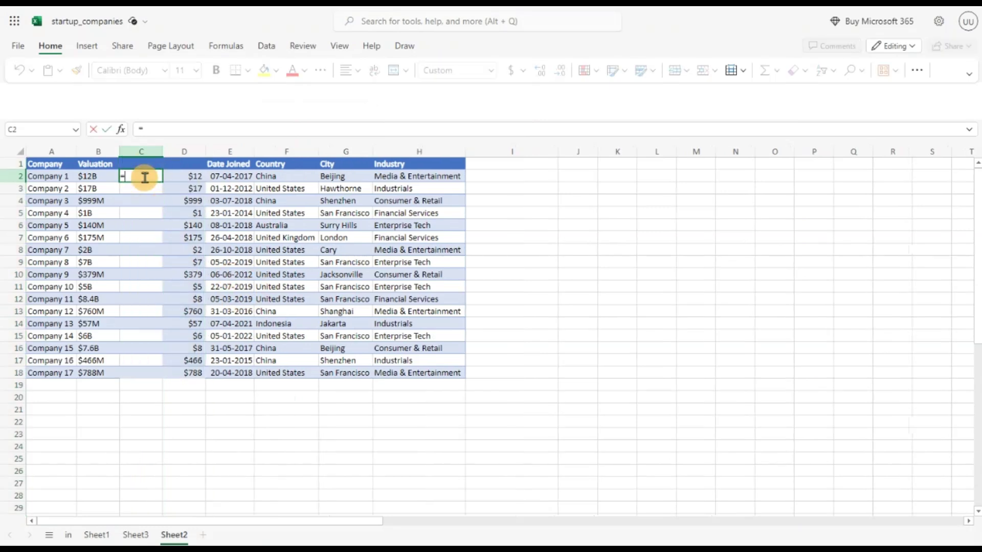
text(If()
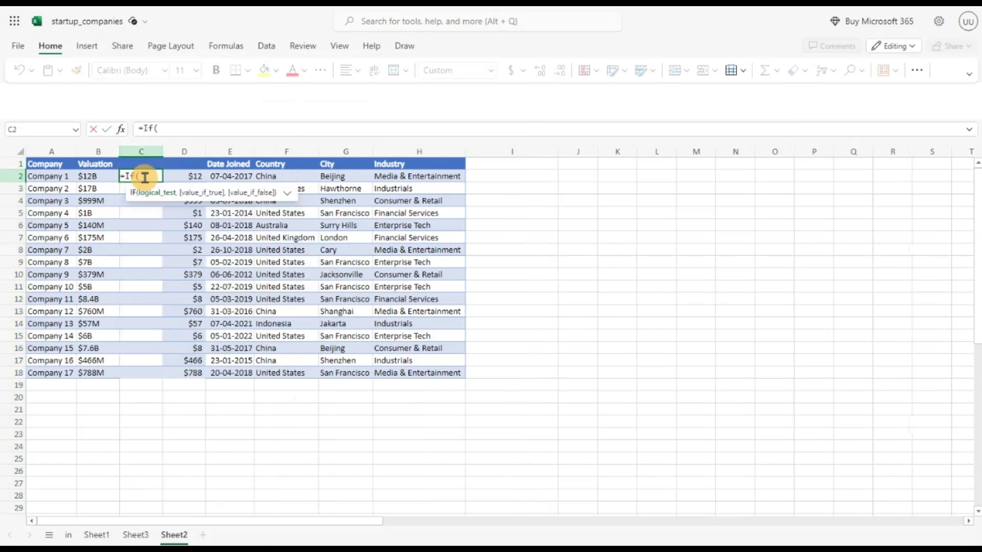
click(100, 175)
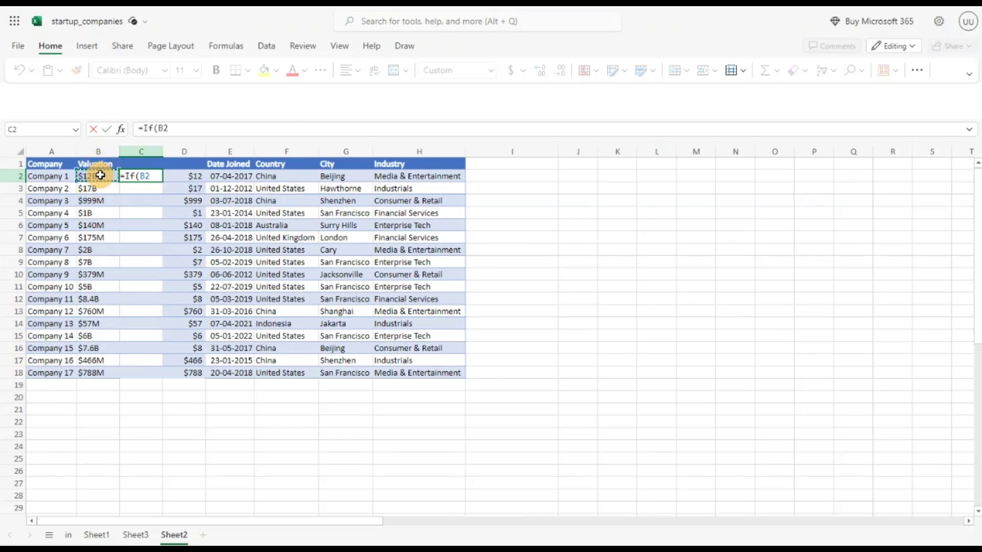
key(BackSpace)
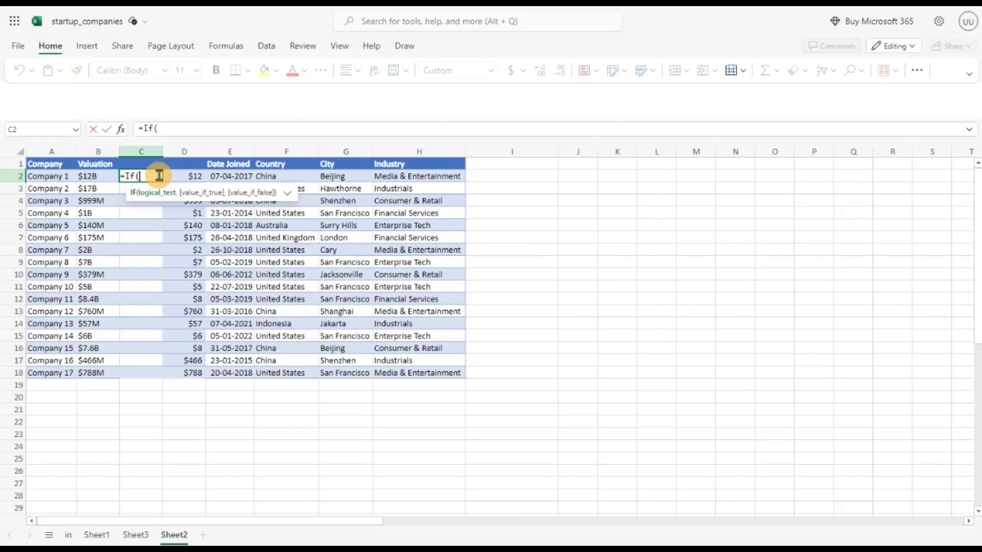
text(ri)
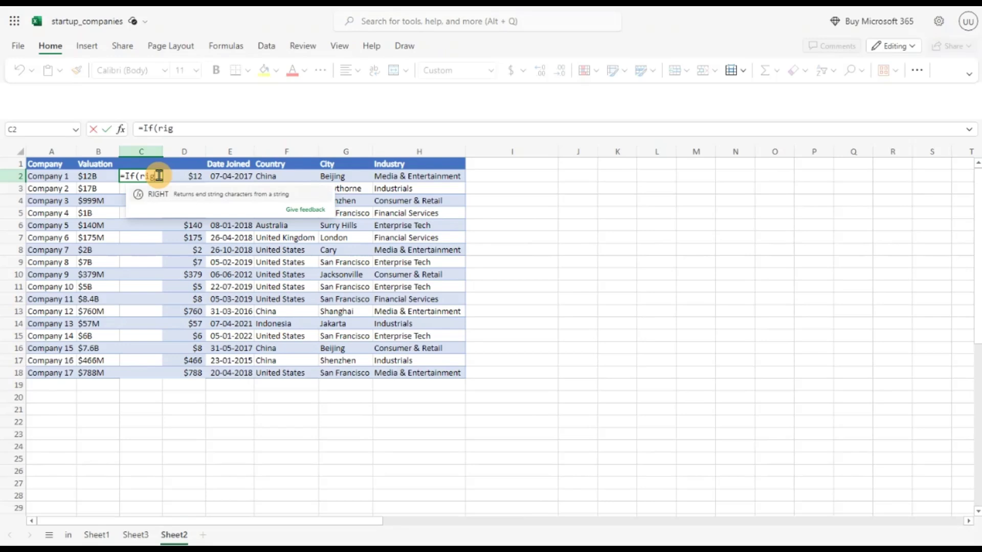
text(g)
double_click(159, 194)
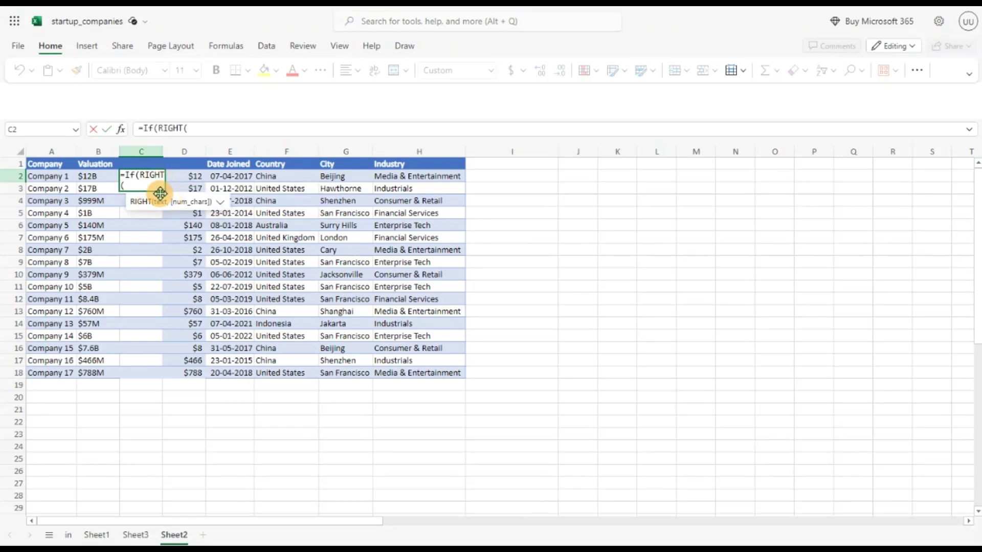
click(95, 176)
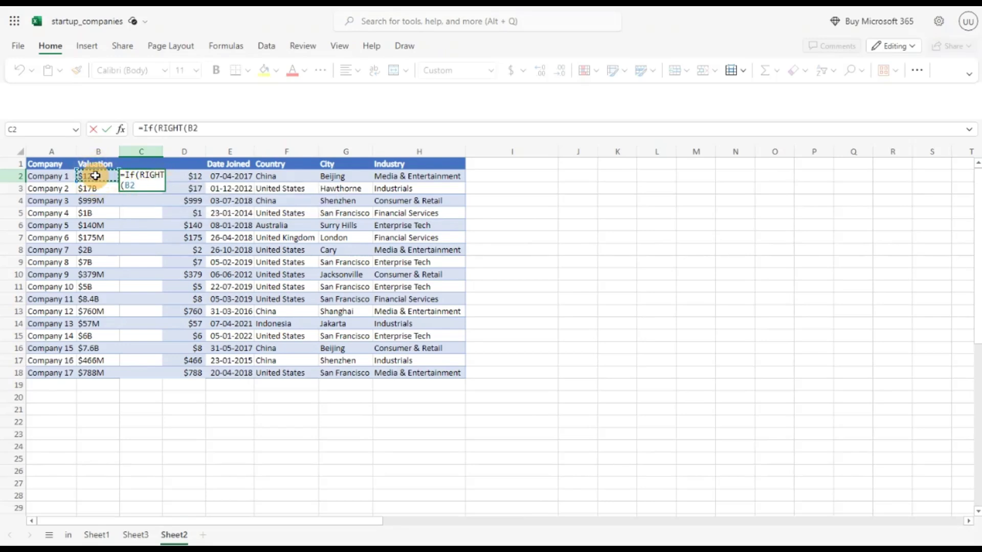
text(,)
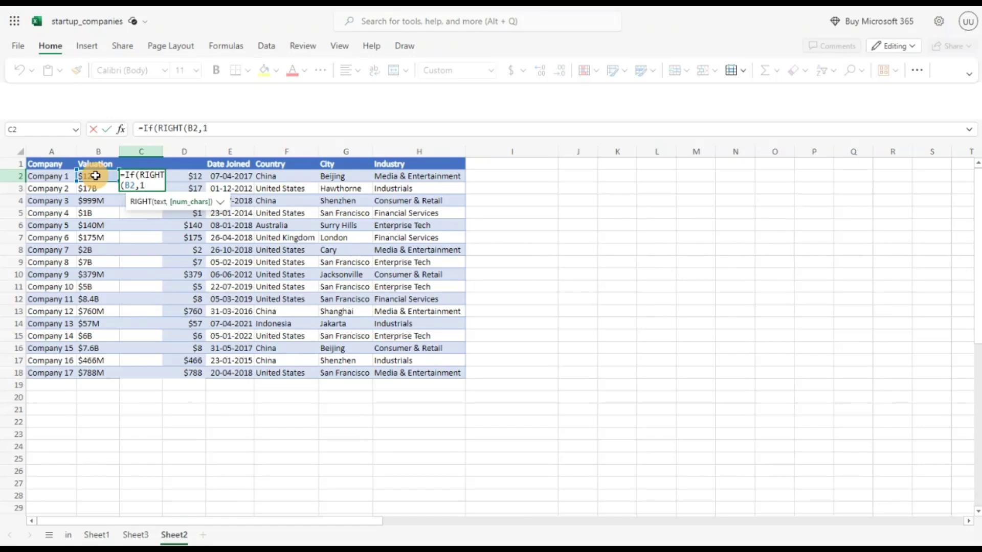
text(1))
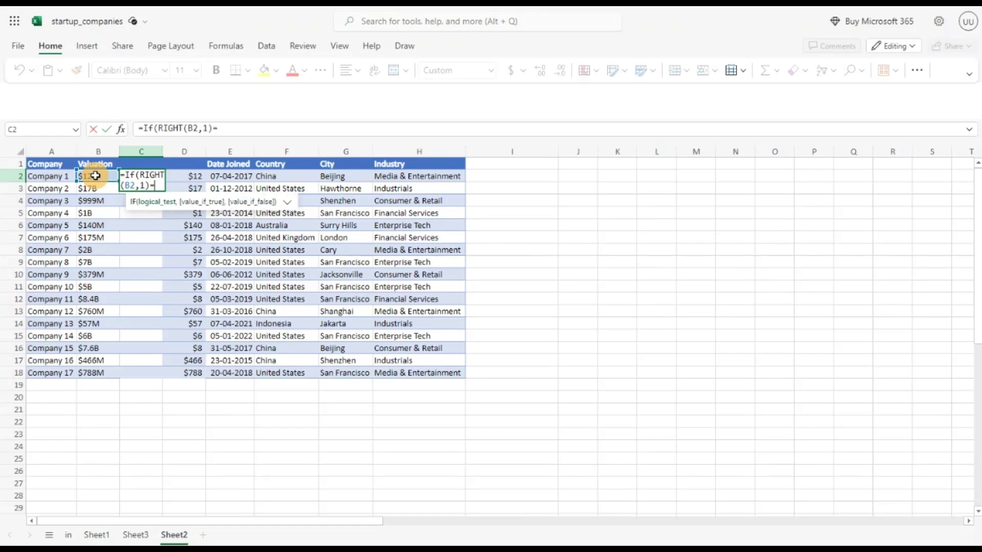
text(=")
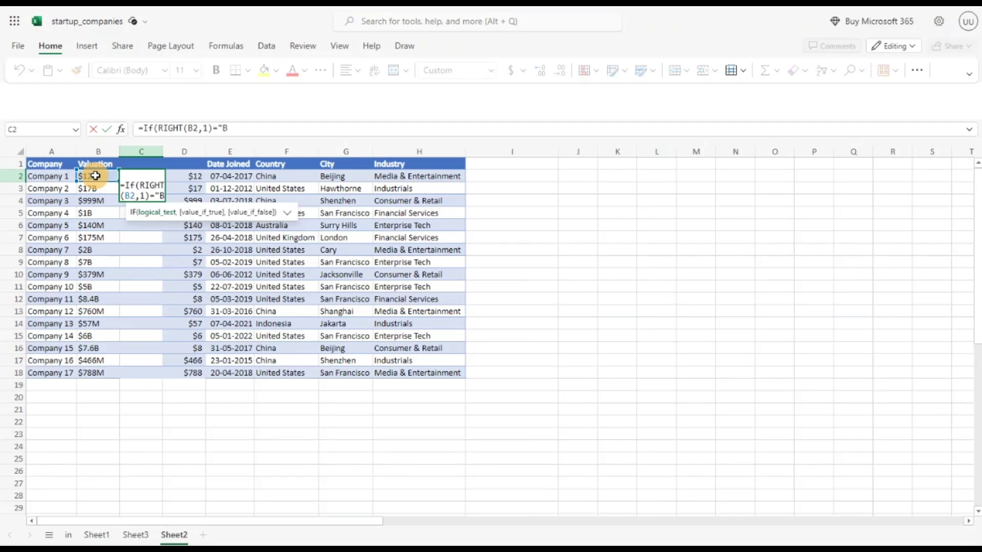
text(B")
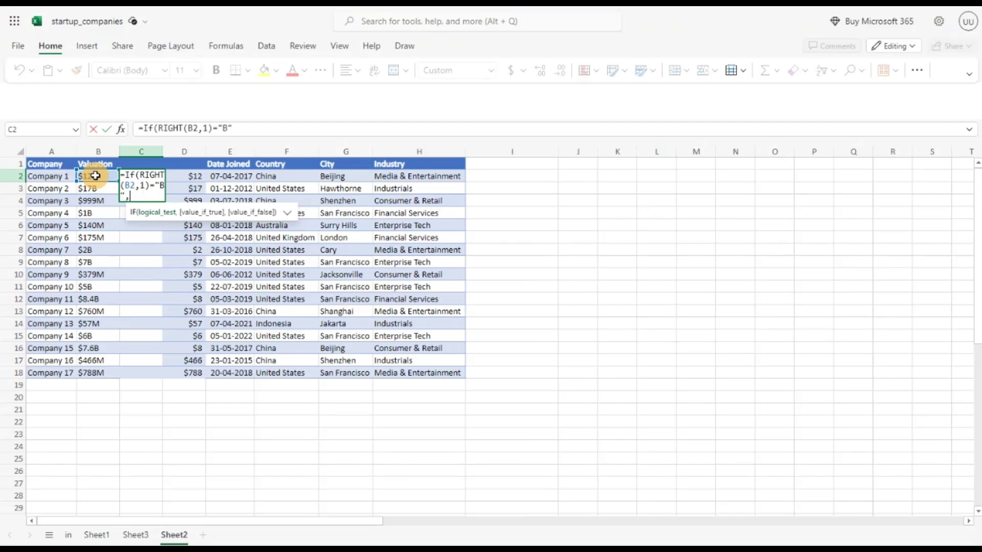
text(,)
click(195, 177)
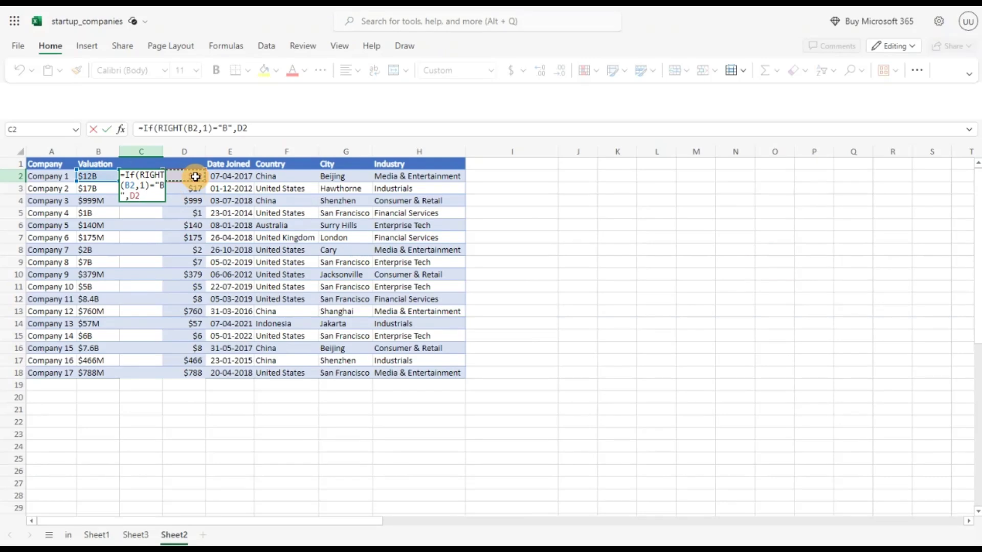
text(,)
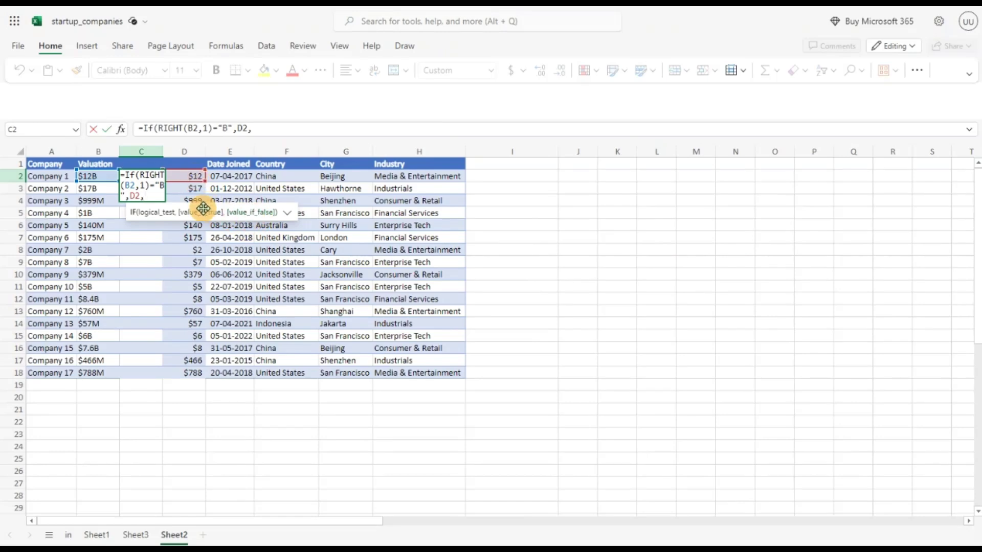
click(191, 174)
text(/1)
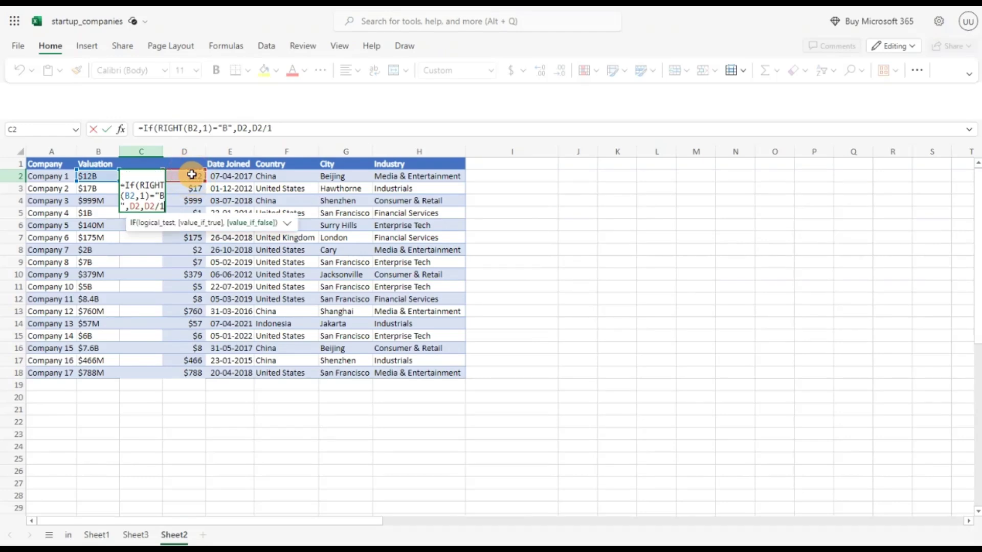
text(000))
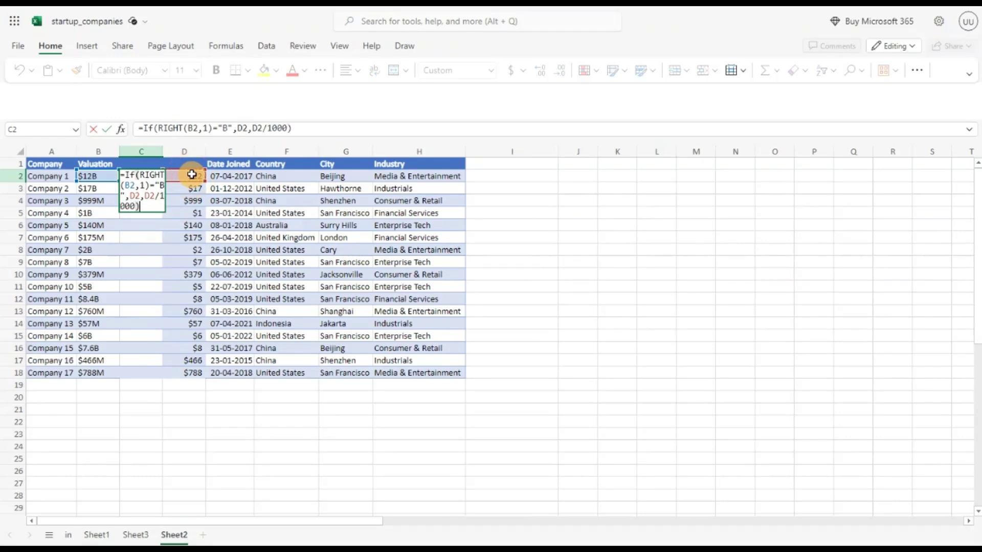
key(Return)
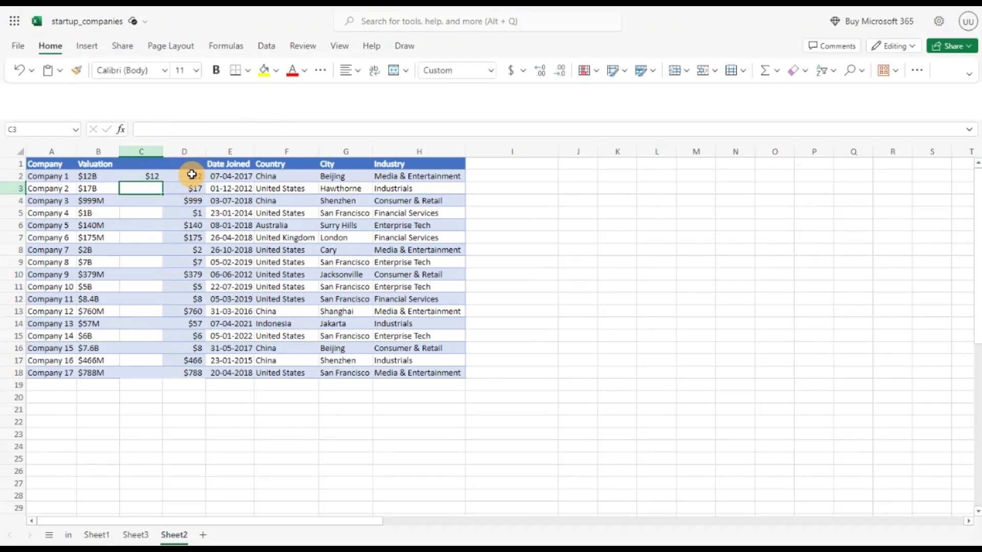
Copy the billion values in C2:C18 and paste them as values over B2
click(156, 178)
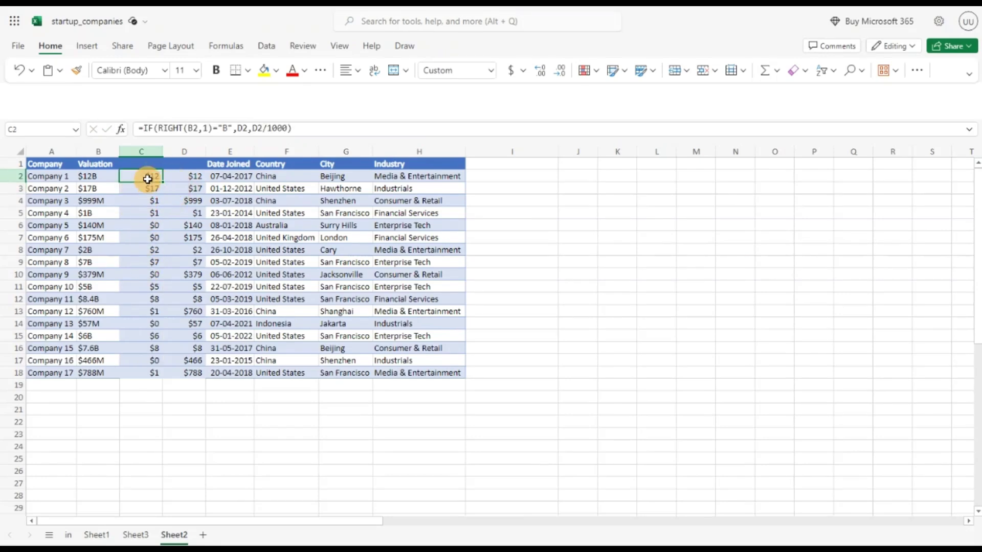
drag(148, 176, 132, 373)
key(ctrl+c)
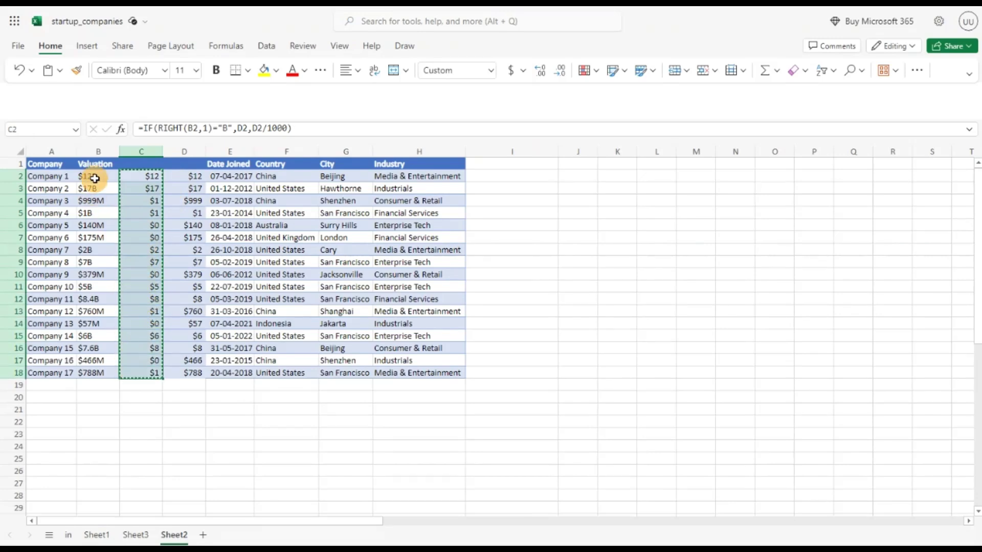
click(95, 177)
right_click(95, 177)
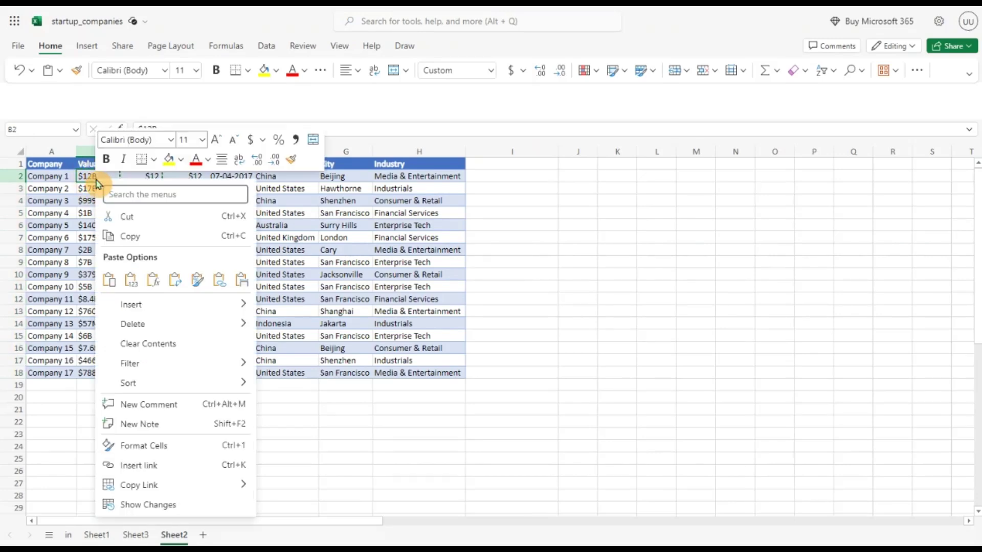
click(132, 281)
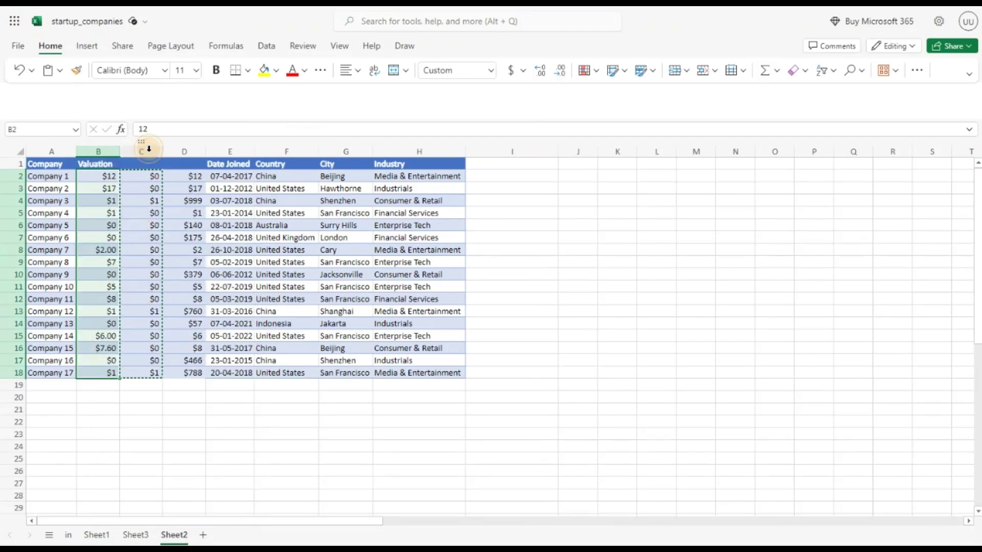
Delete helper columns C and D
drag(150, 150, 185, 151)
right_click(186, 157)
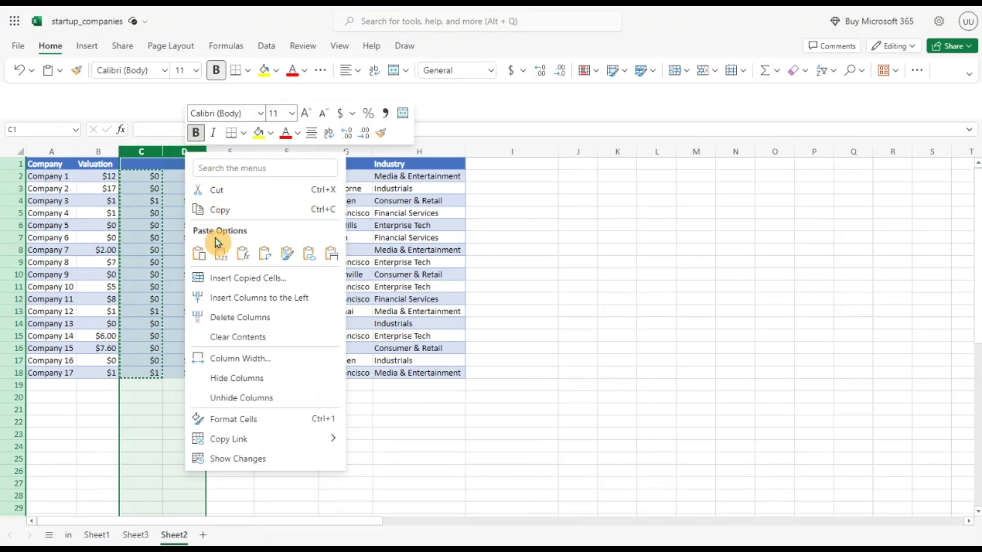
click(217, 318)
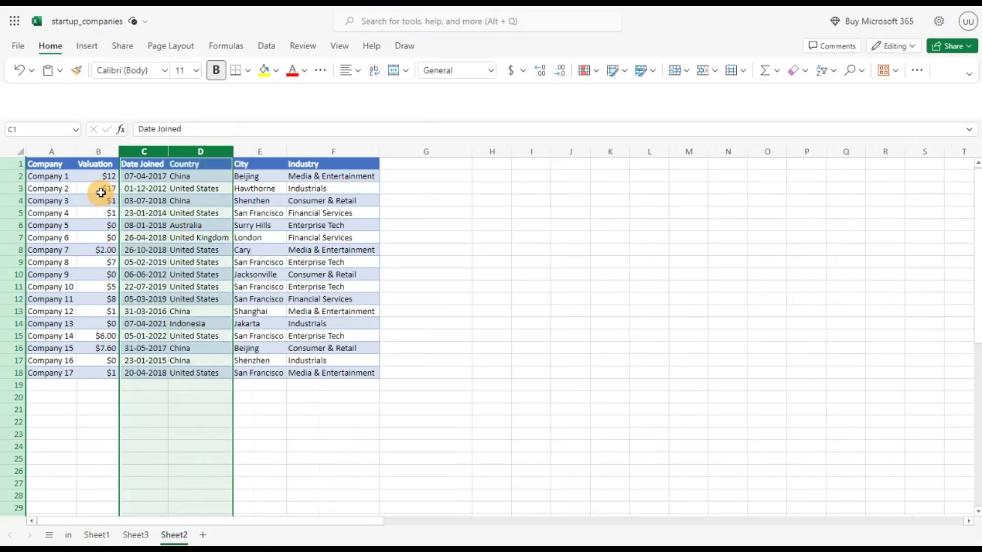
click(97, 177)
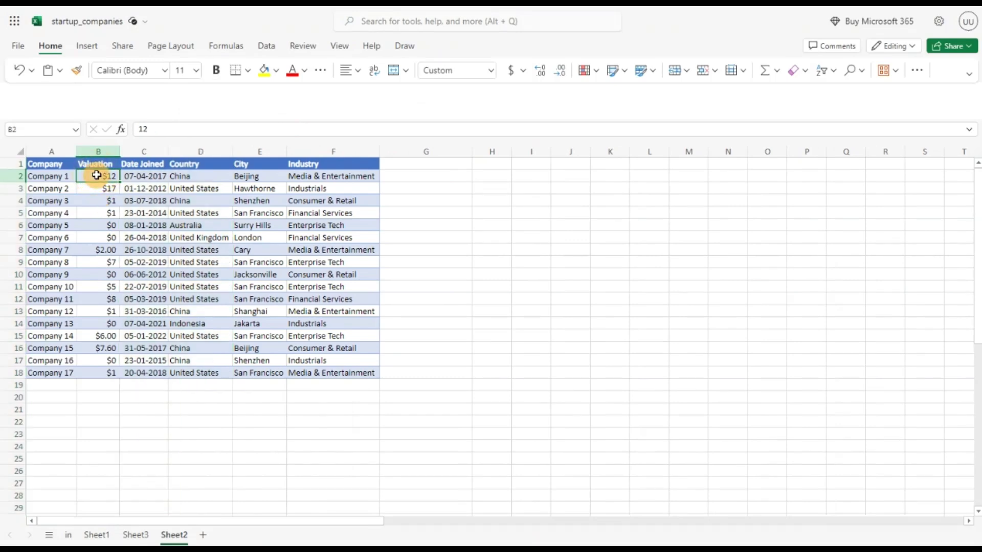
Format valuations B2:B18 with two decimal places, like $12.00 and $0.14, and check them
click(539, 81)
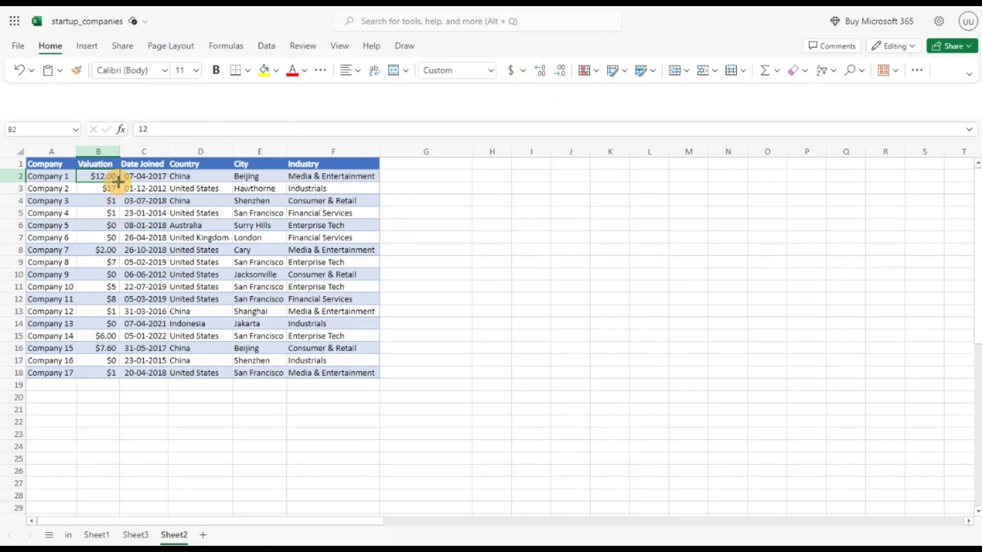
drag(117, 182, 94, 368)
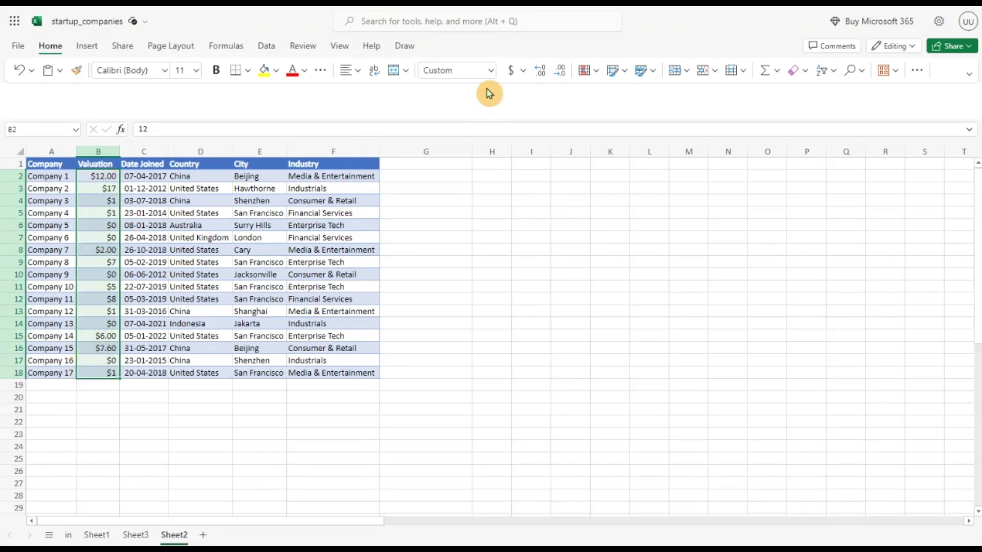
click(540, 78)
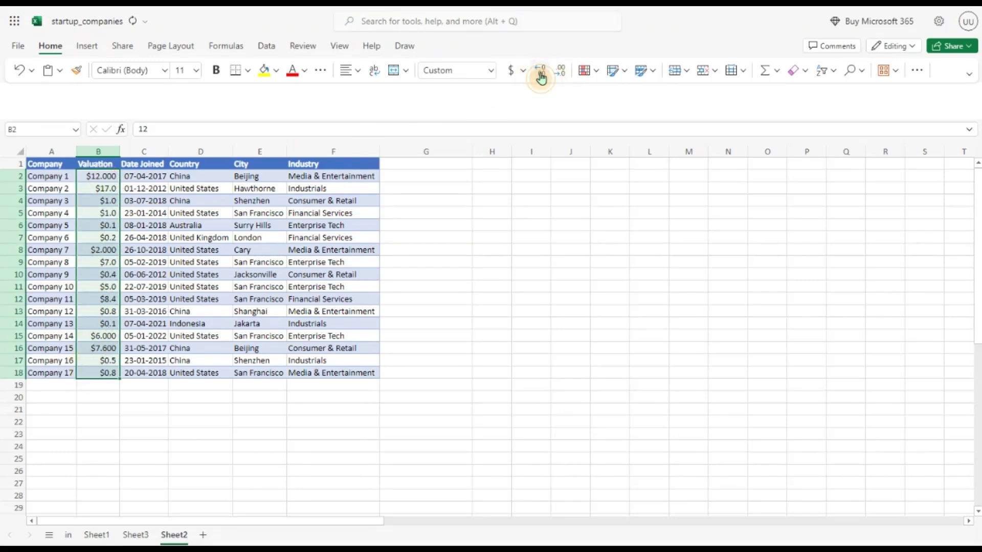
click(541, 77)
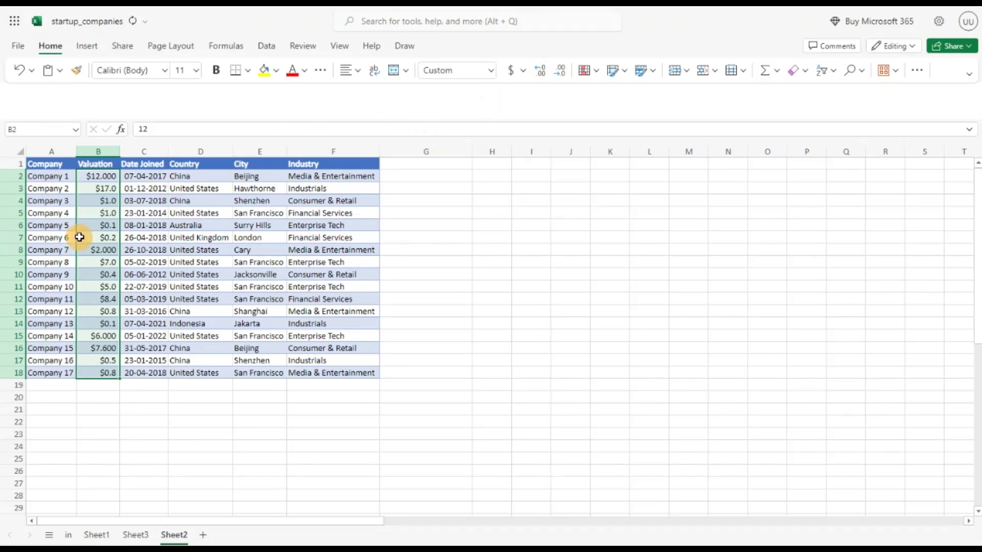
click(99, 250)
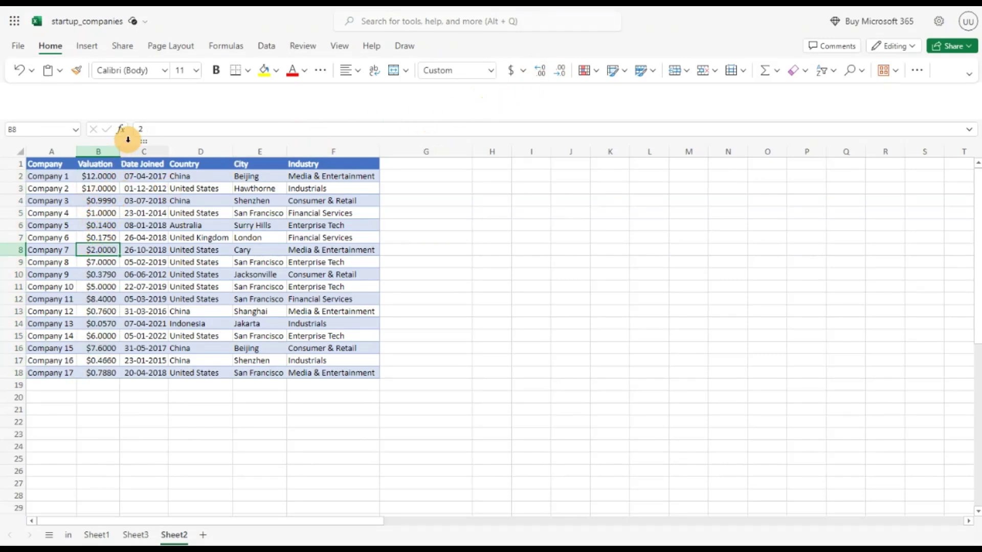
drag(99, 178, 97, 373)
click(560, 75)
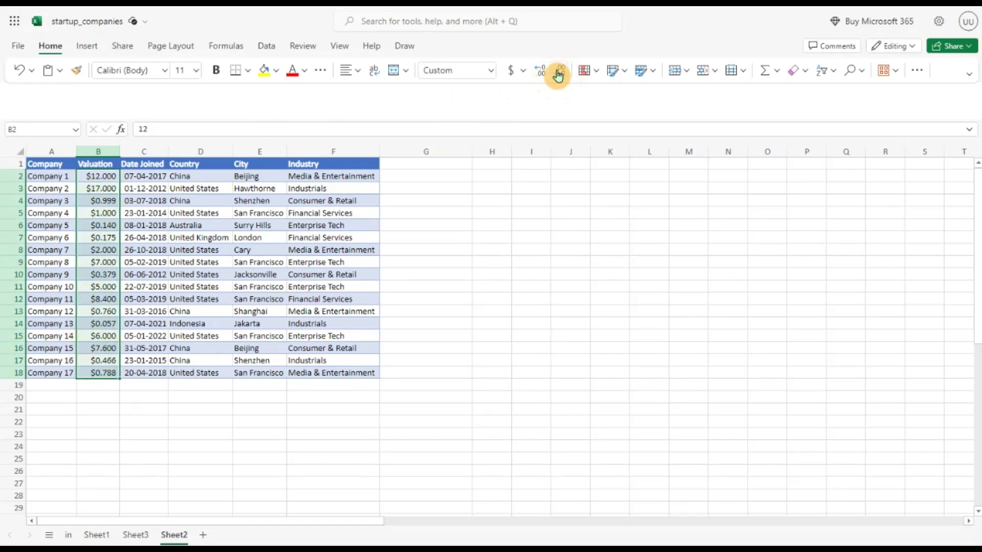
click(559, 75)
click(110, 213)
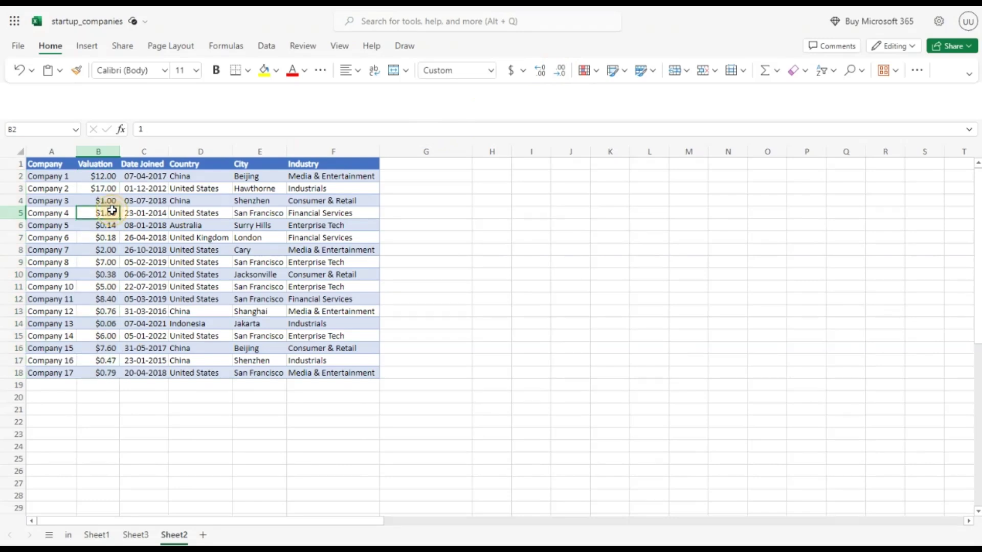
key(Up)
key(Up)
key(Up)
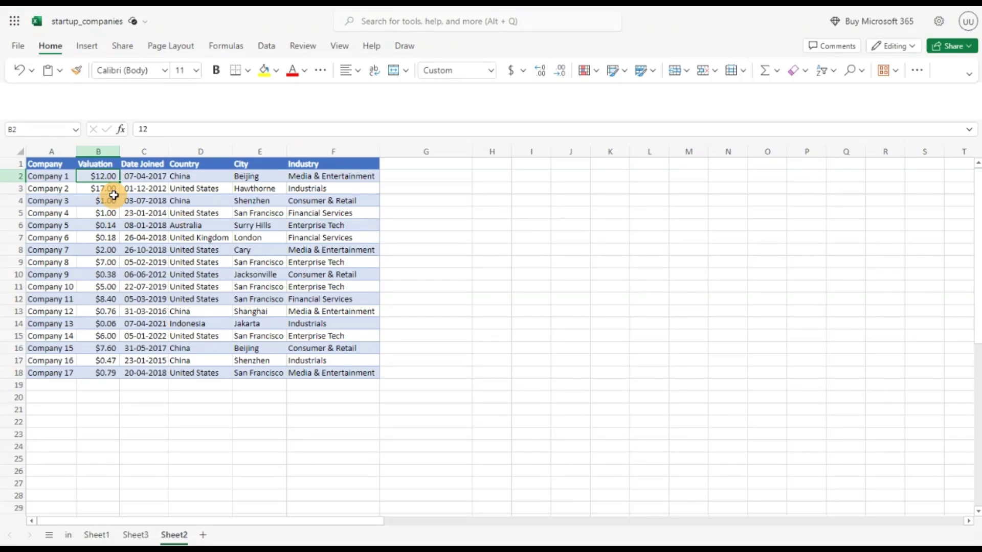
key(Down)
key(Down)
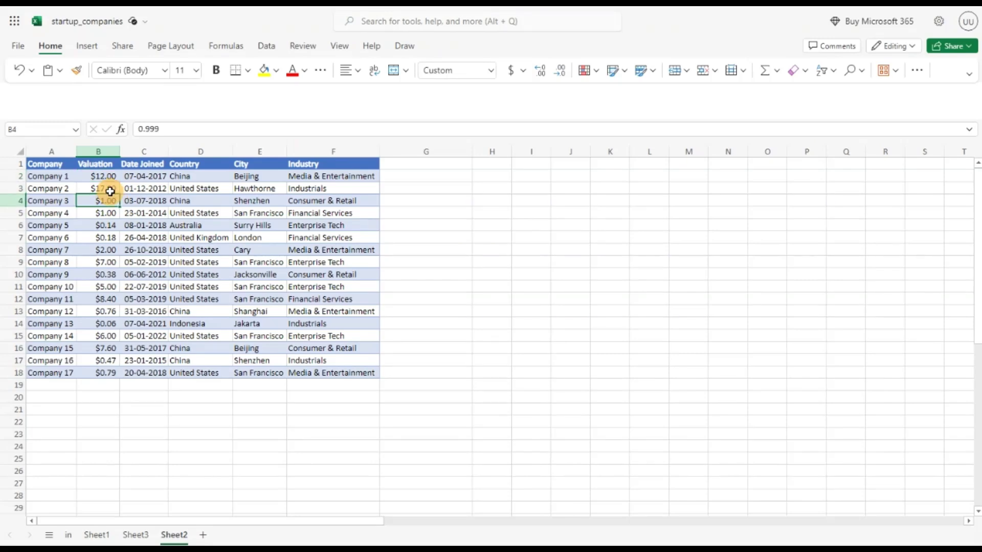
key(Down)
key(Down)
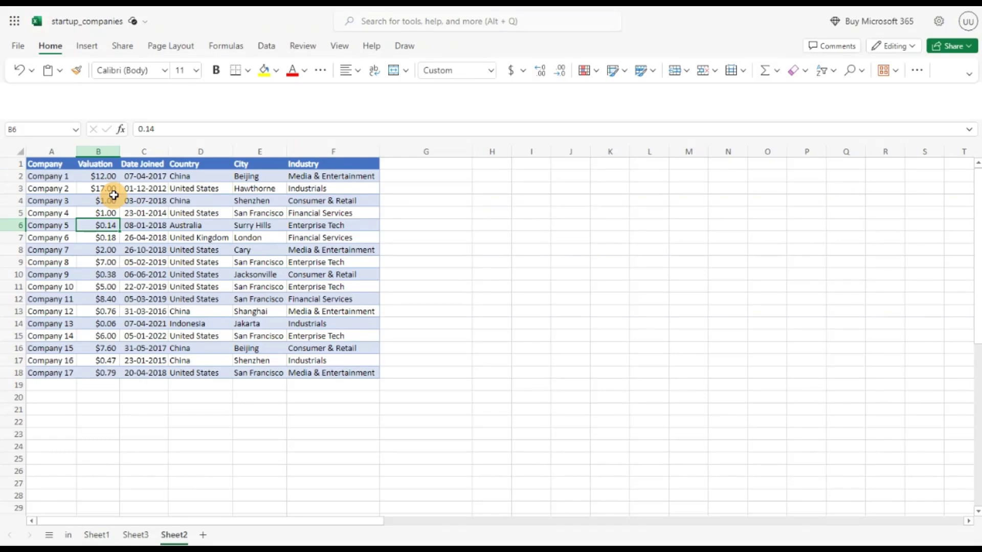
Append ' in $ Billions' to header B1 so it reads 'Valuation in $ Billions'
click(103, 164)
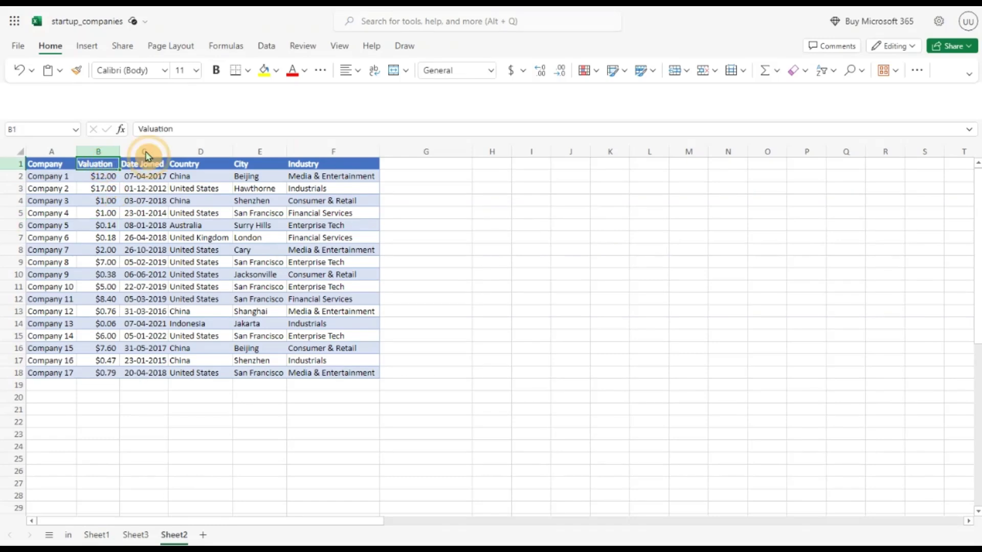
click(198, 130)
text(in)
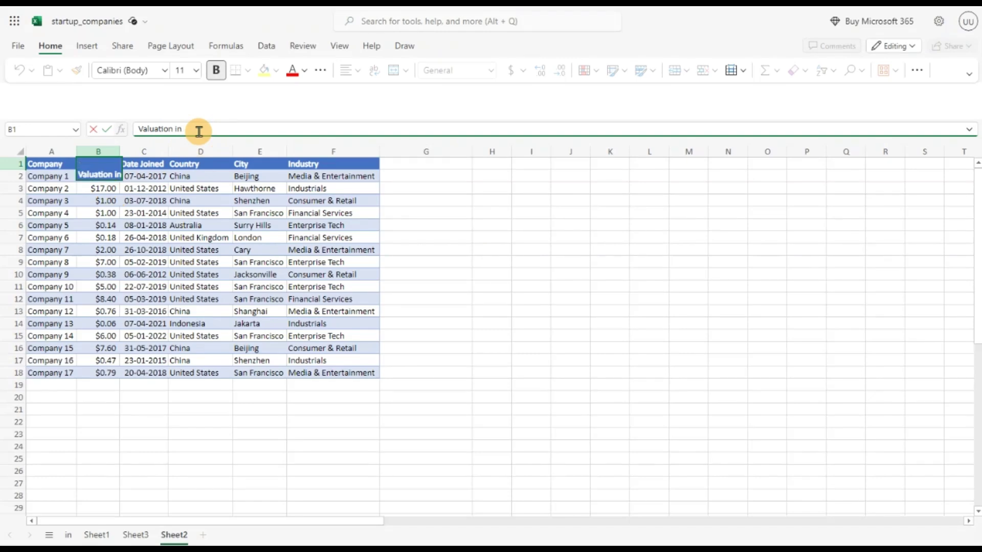
text( $ Billi)
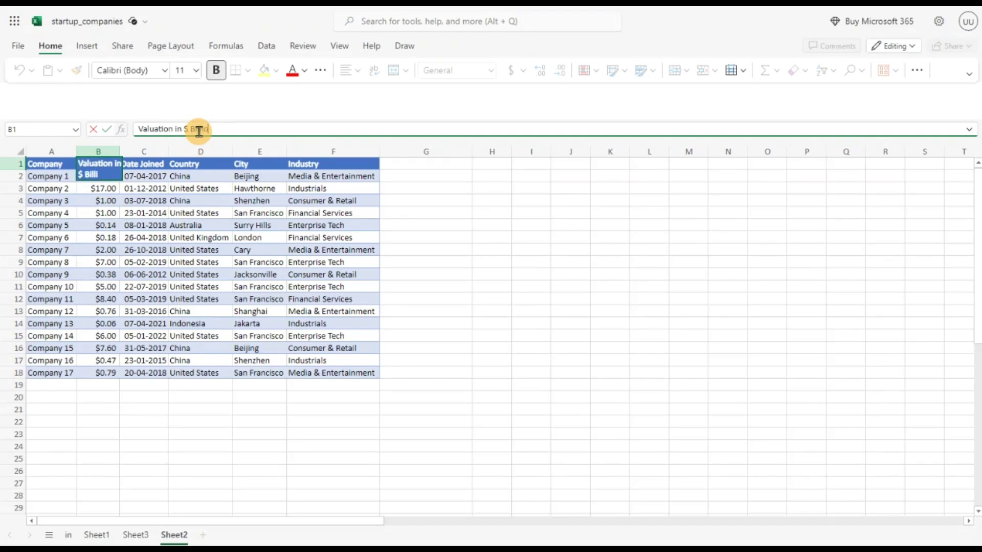
text(ons)
key(Return)
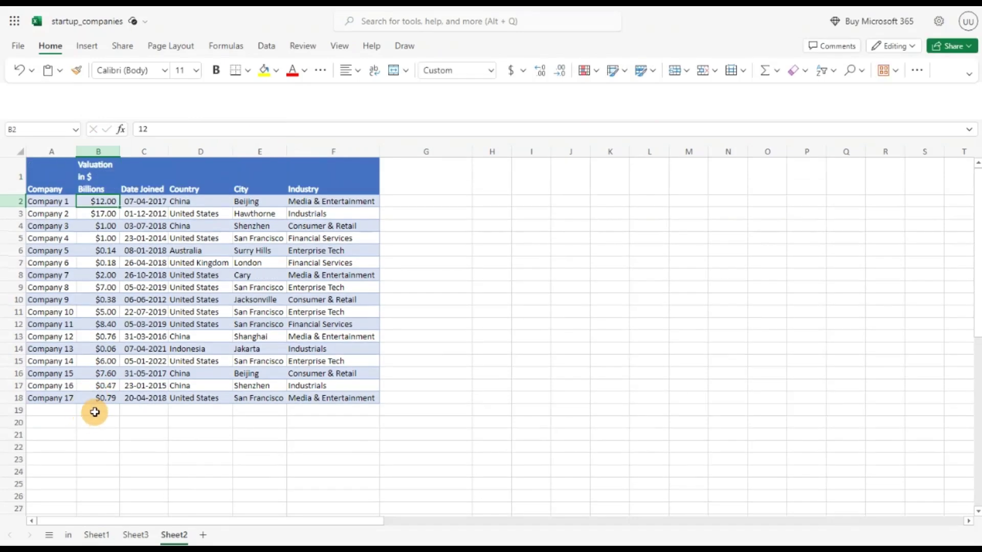
Enter =AVERAGE(B2:B18) in B19, giving $4.10
click(95, 412)
text(=Av)
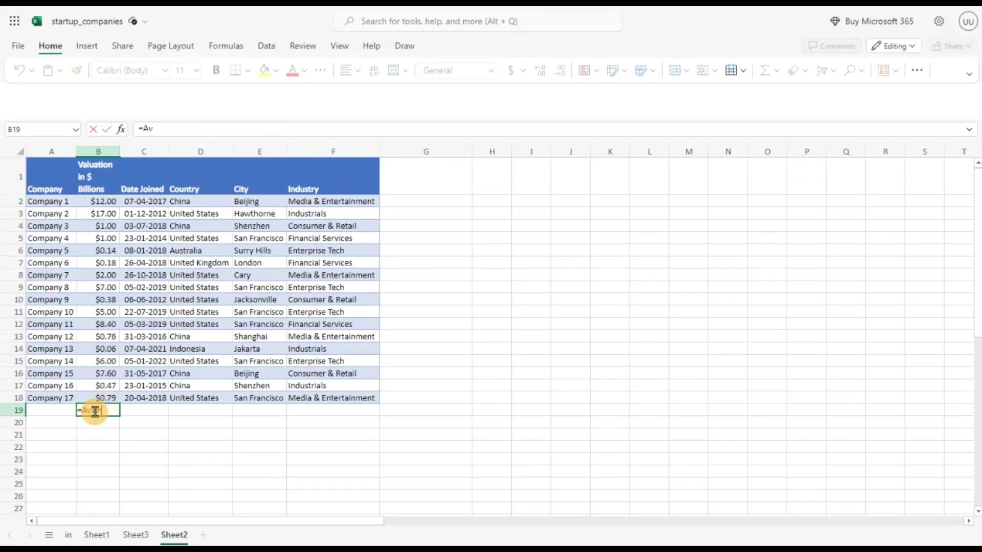
text(er)
double_click(132, 311)
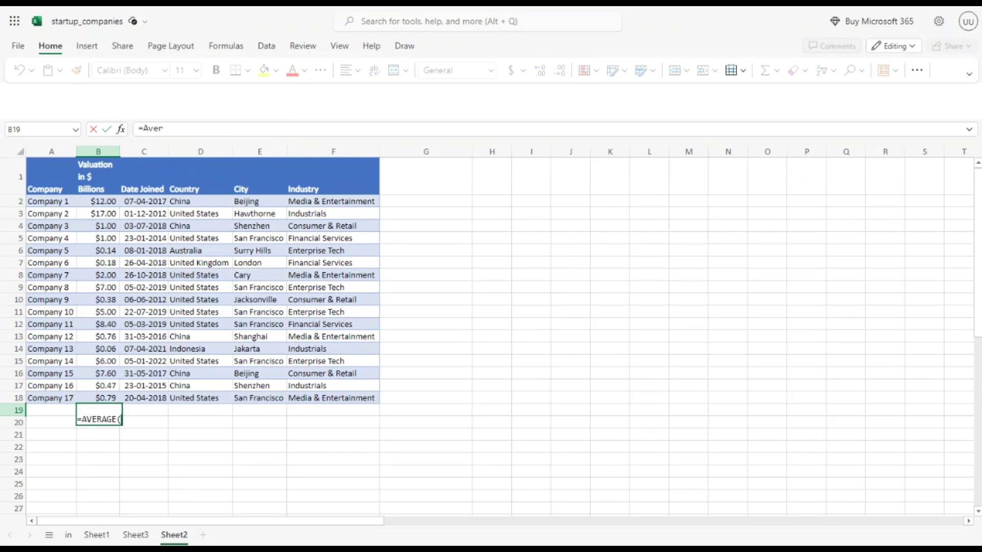
click(103, 423)
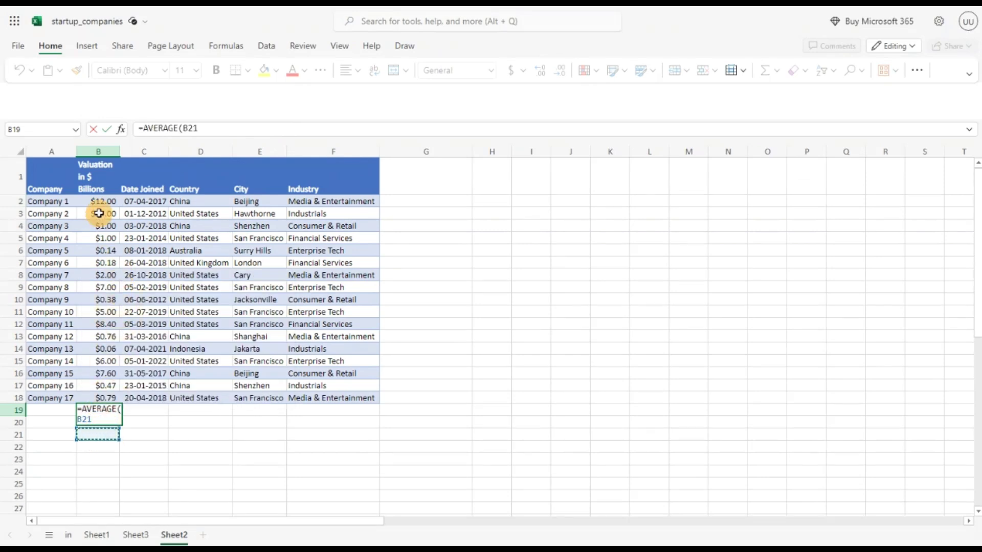
click(109, 200)
key(ctrl+shift+Down)
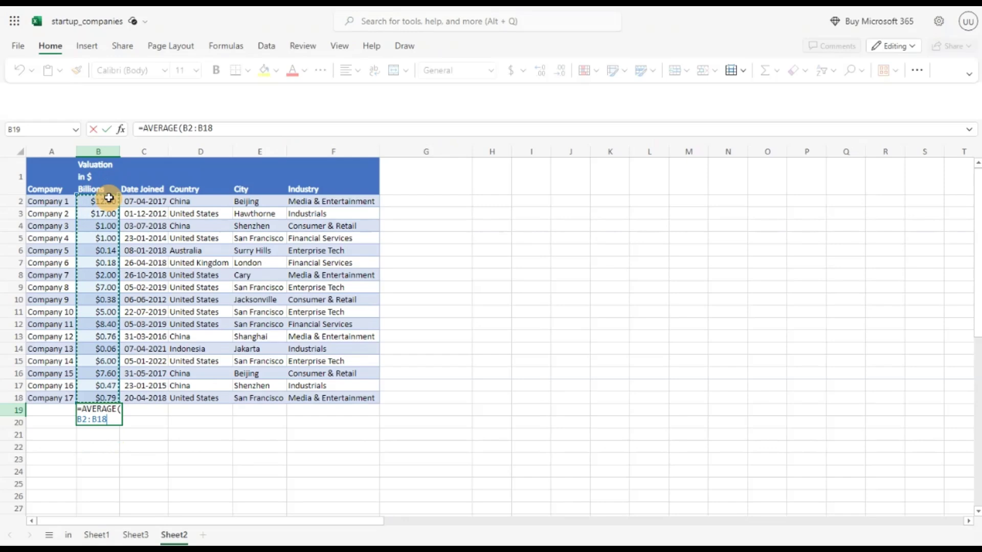
text())
key(Return)
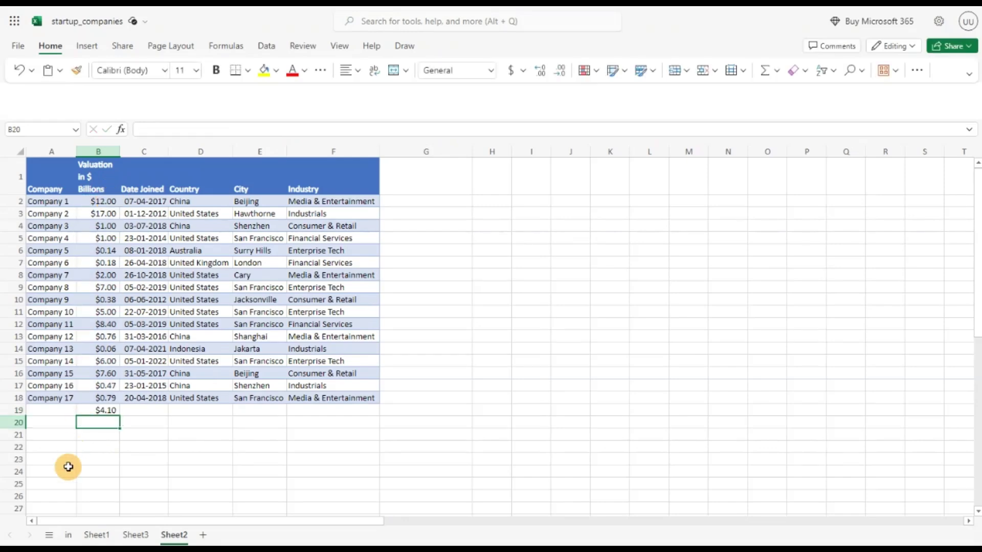
Enter =MAX(B2:B18) in B20, giving $17.00
text(Max)
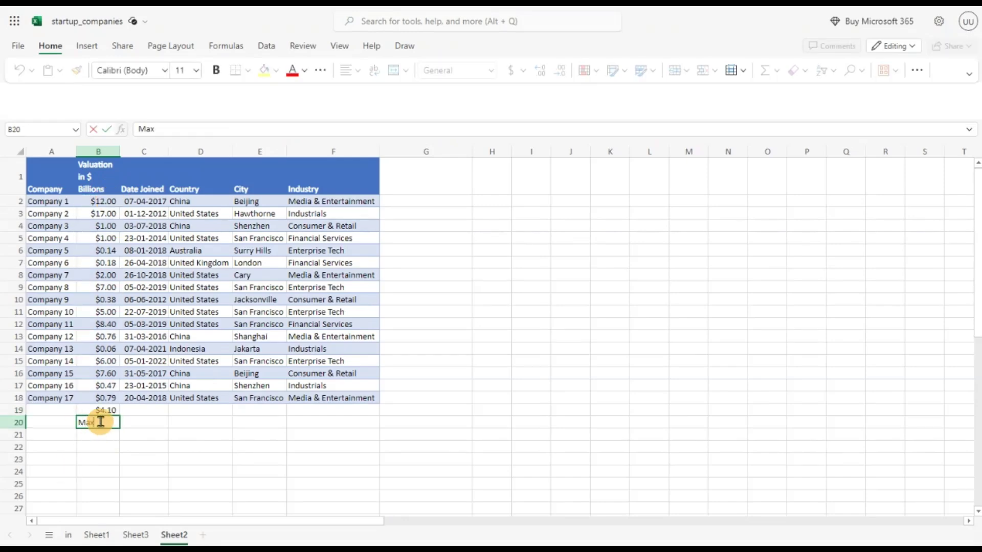
text(Max)
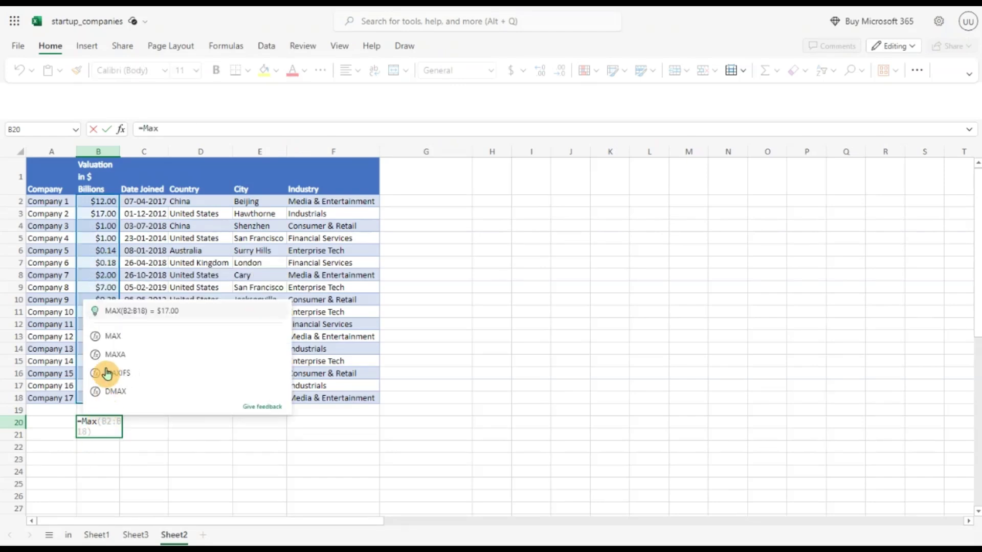
click(112, 336)
drag(106, 202, 100, 402)
key(Return)
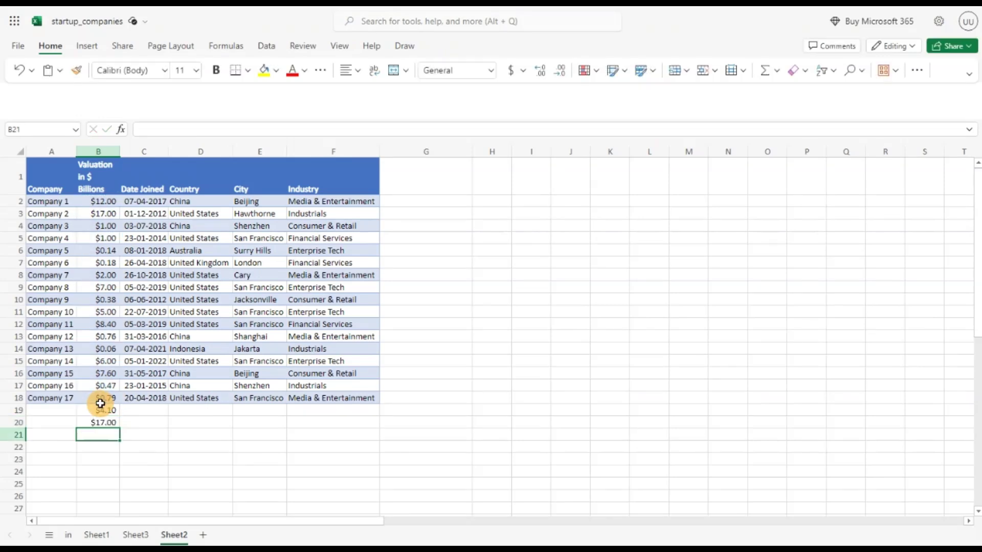